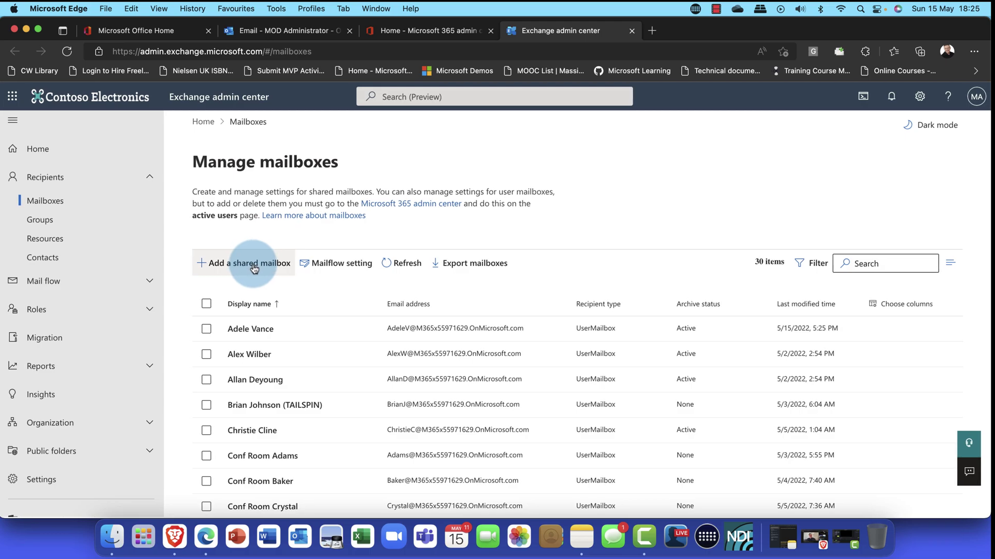
Open the first user mailbox's details pane from the Mailboxes list.
left_click(243, 330)
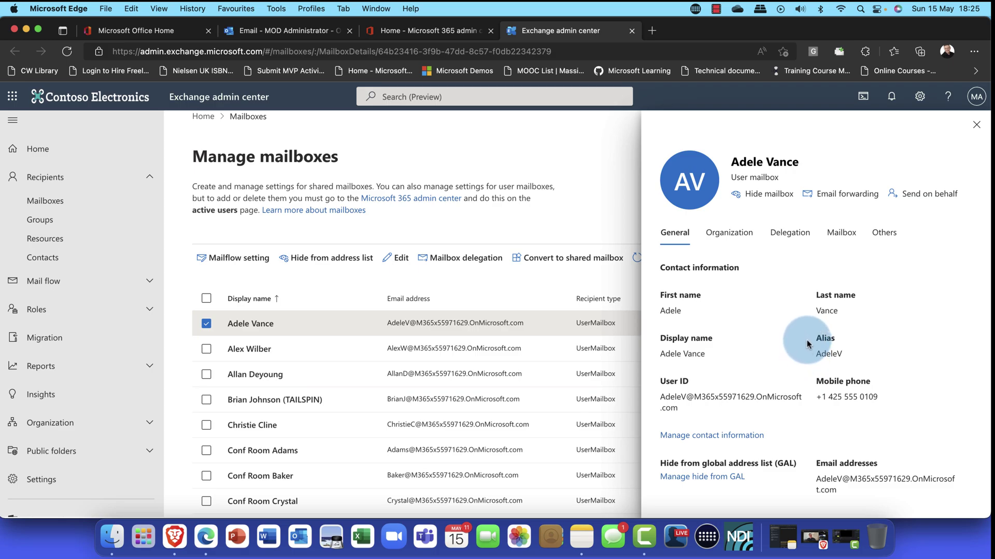
Convert the first user's mailbox to a shared mailbox from its Others settings.
left_click(876, 239)
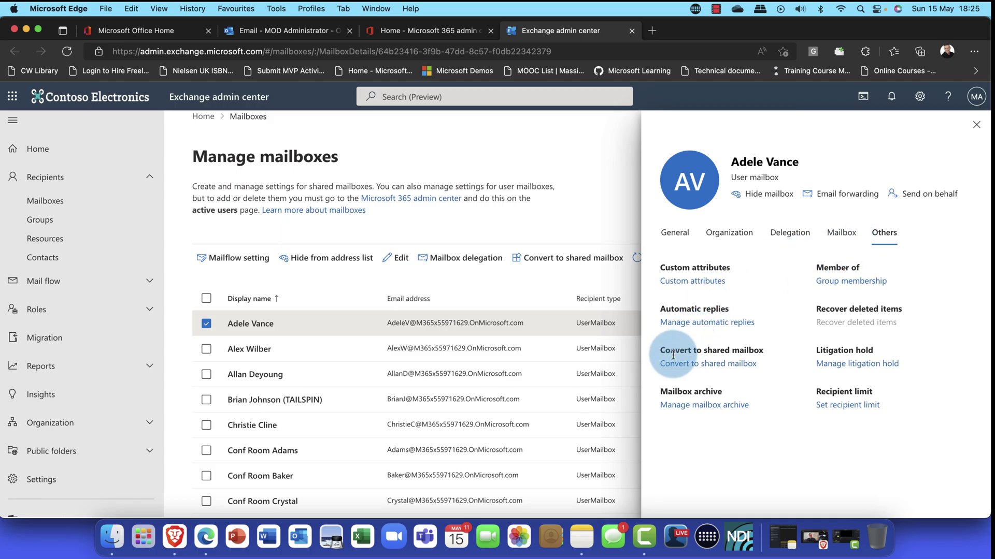
left_click_drag(662, 352, 767, 353)
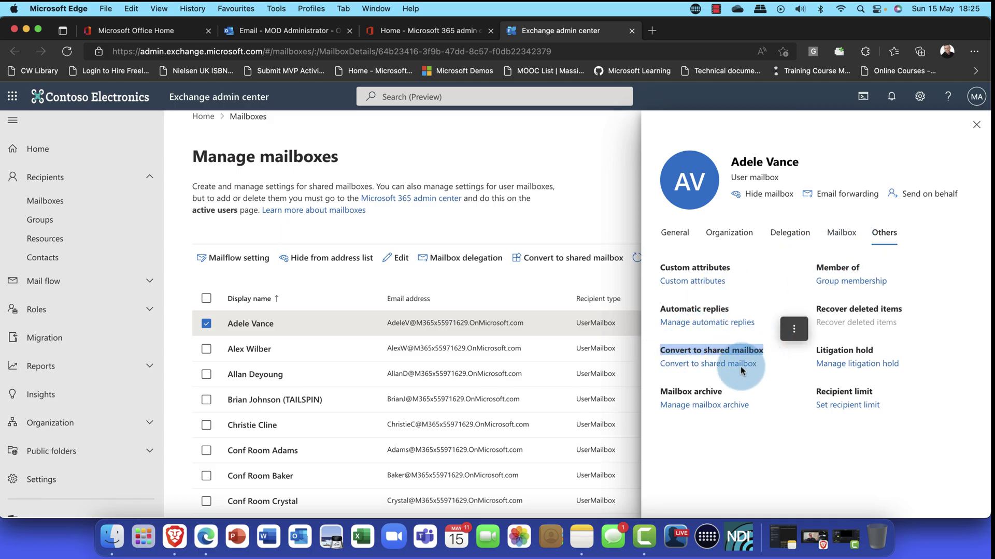
left_click(707, 364)
left_click(678, 499)
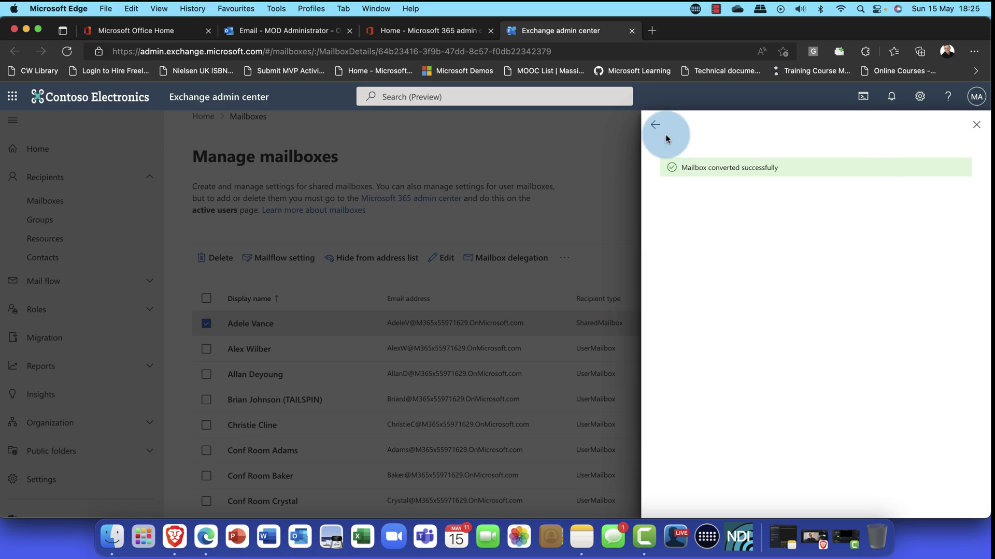
Reopen the mailbox and convert it from shared back to a regular mailbox.
left_click(977, 126)
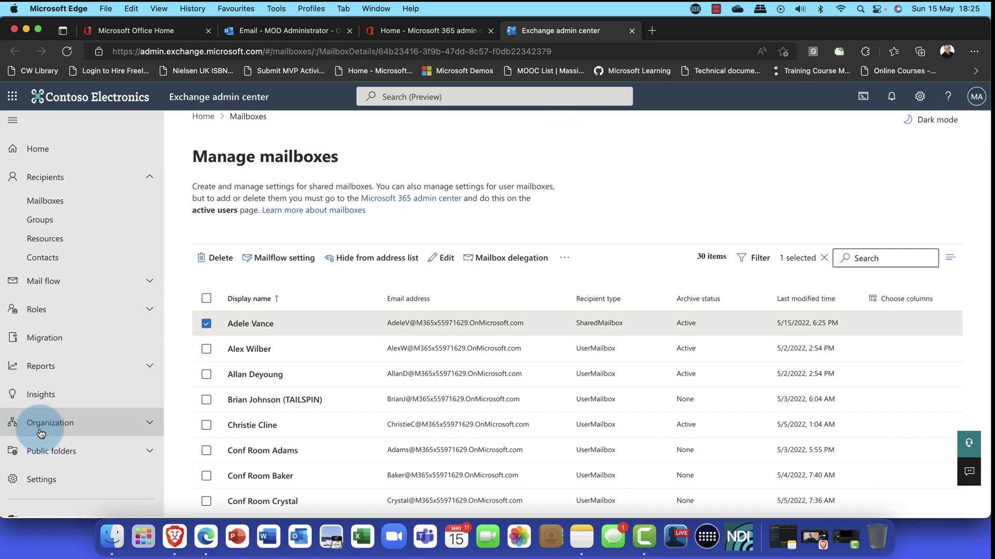
left_click(267, 324)
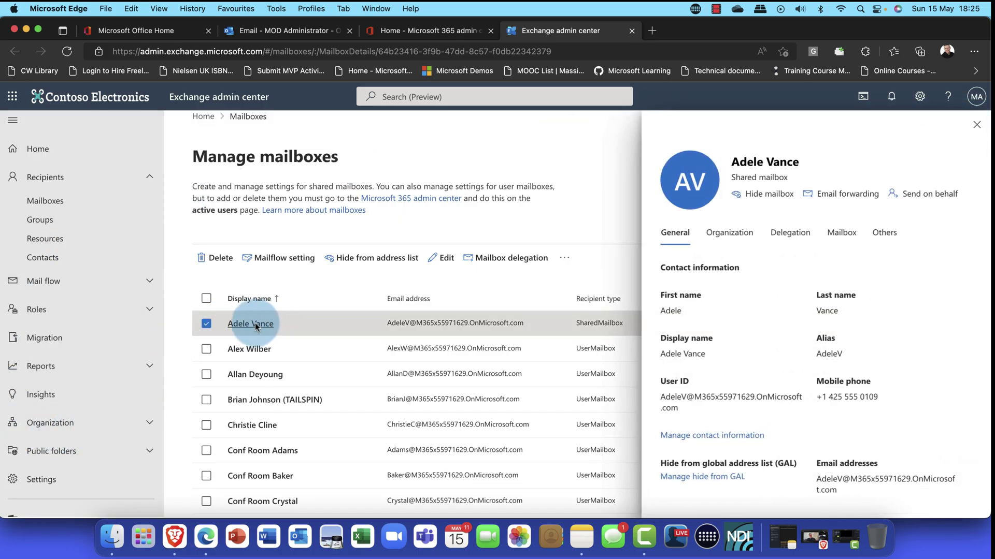
left_click(884, 233)
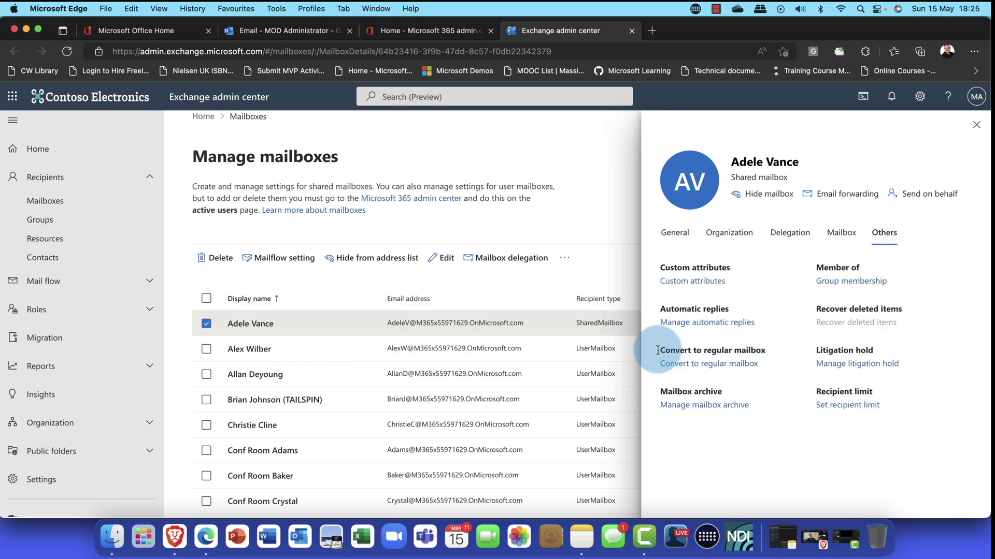
left_click(711, 366)
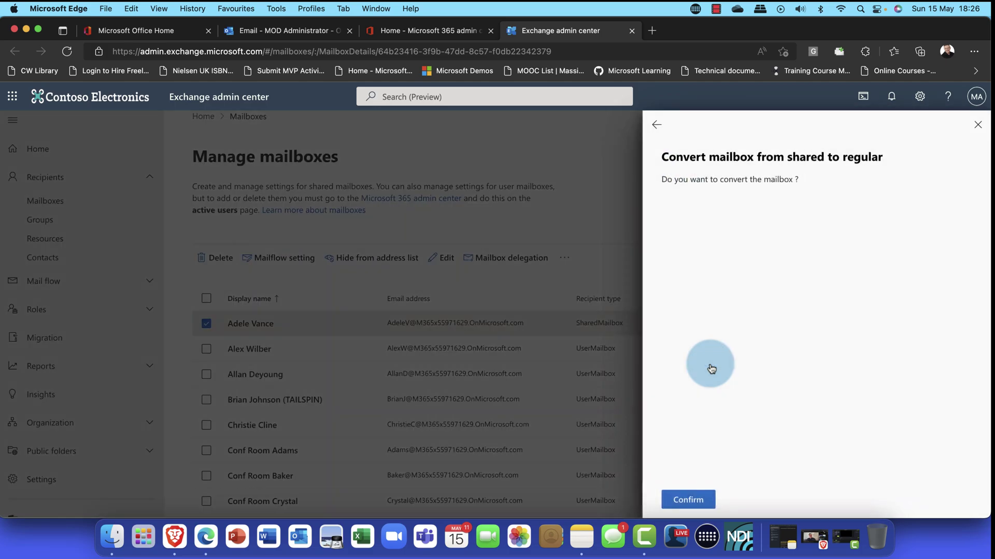
left_click(692, 497)
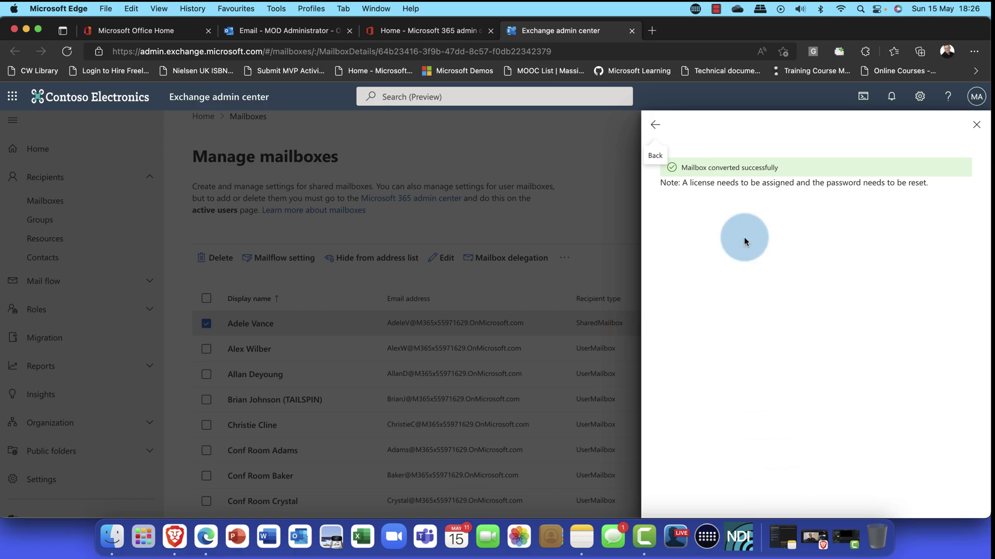
left_click(977, 125)
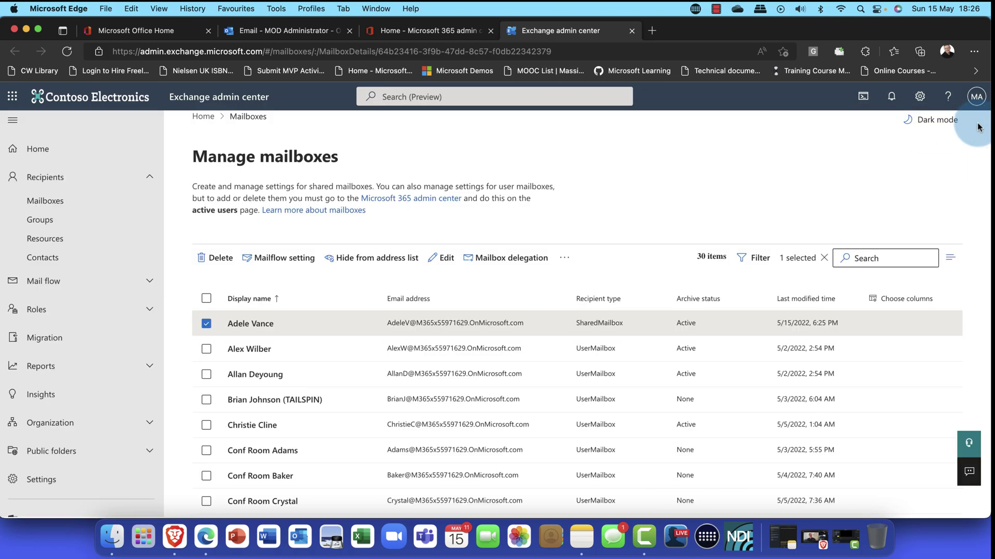
left_click(206, 323)
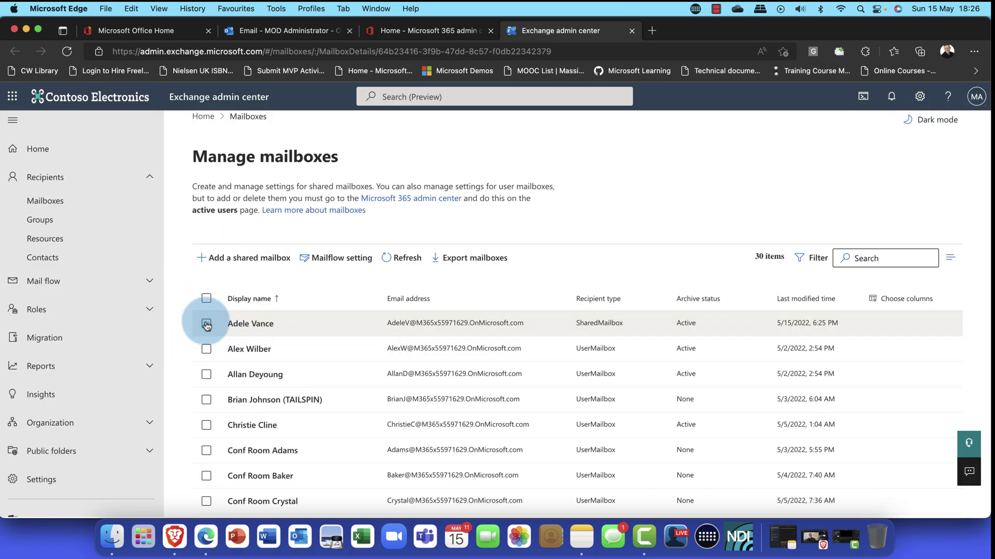
left_click(250, 324)
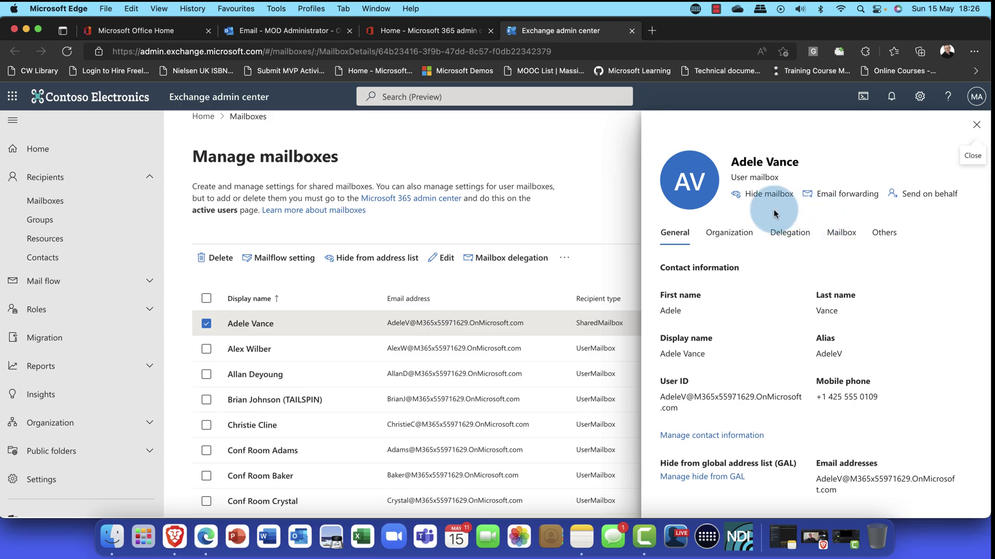
left_click(839, 233)
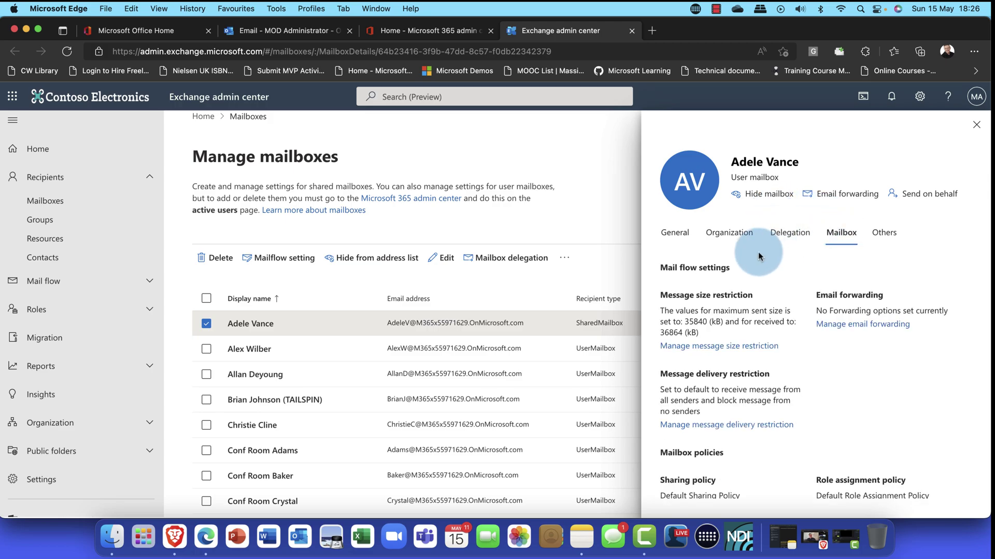
scroll(749, 262, "down", 1)
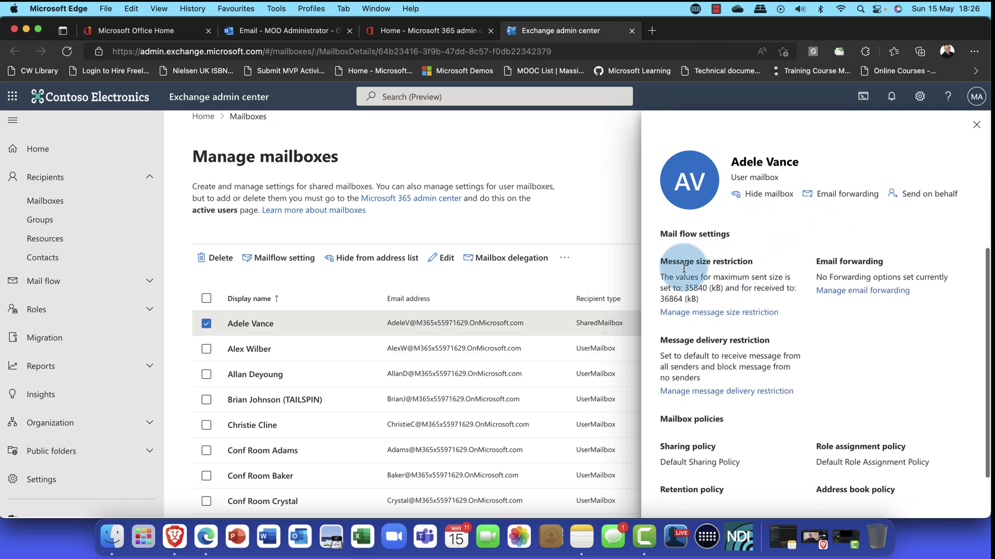
scroll(700, 296, "down", 1)
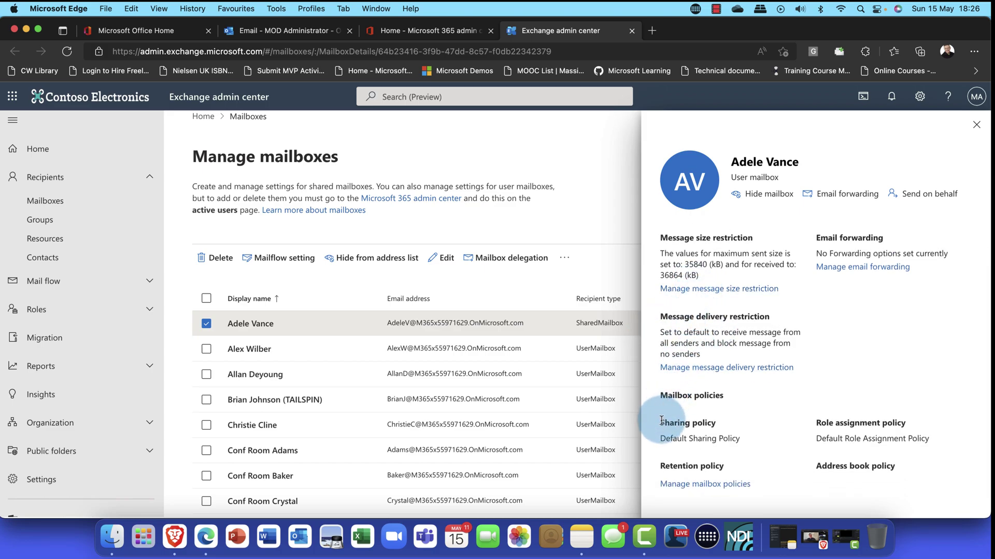
left_click_drag(660, 424, 719, 428)
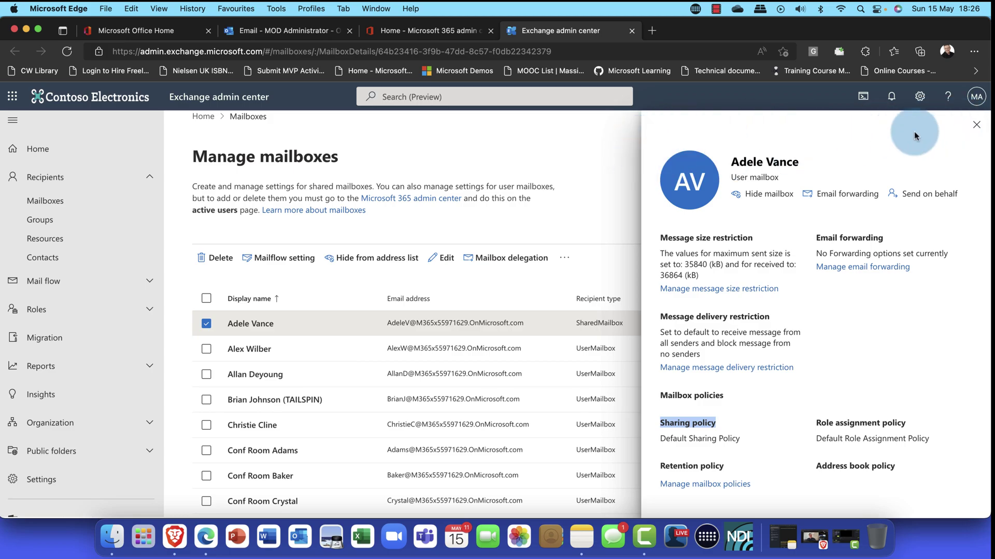
Reopen the first mailbox's details on its Delegation tab.
left_click(976, 126)
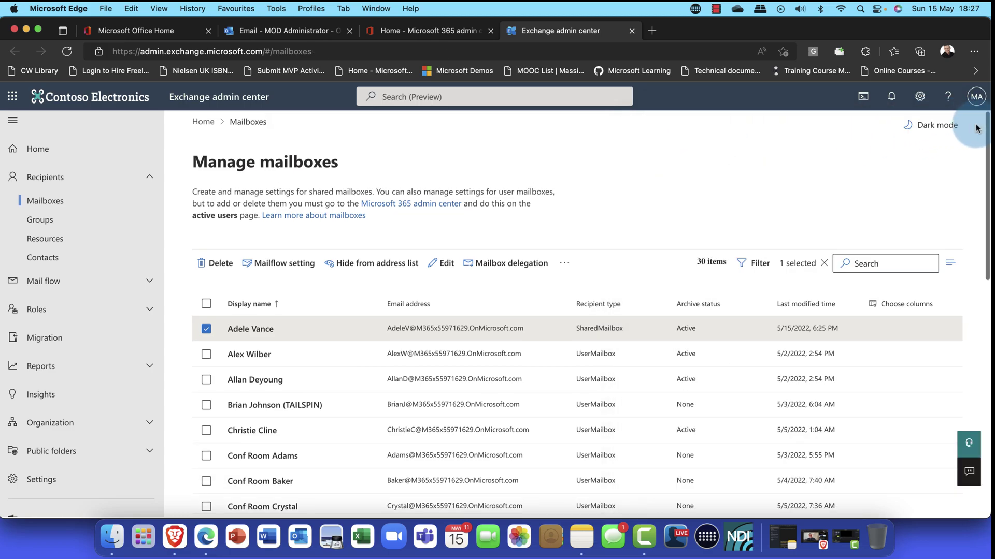
left_click(265, 330)
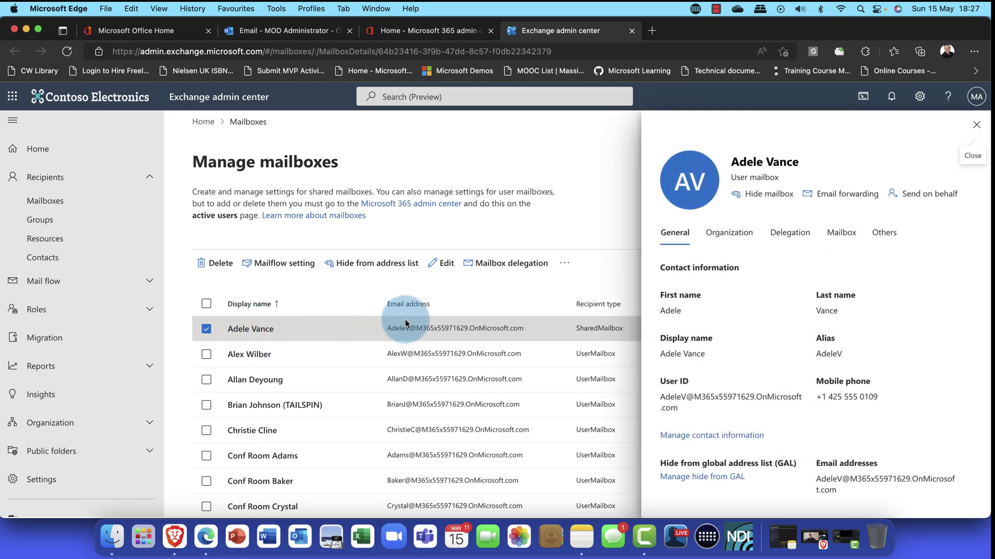
left_click(788, 234)
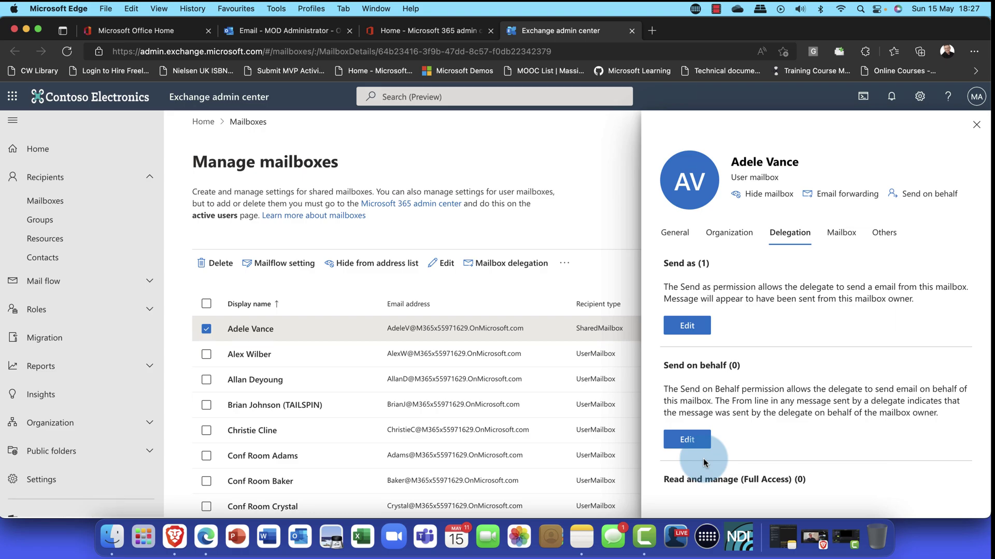
Open the mailbox's Full Access permission management, then return to its details.
scroll(772, 458, "down", 3)
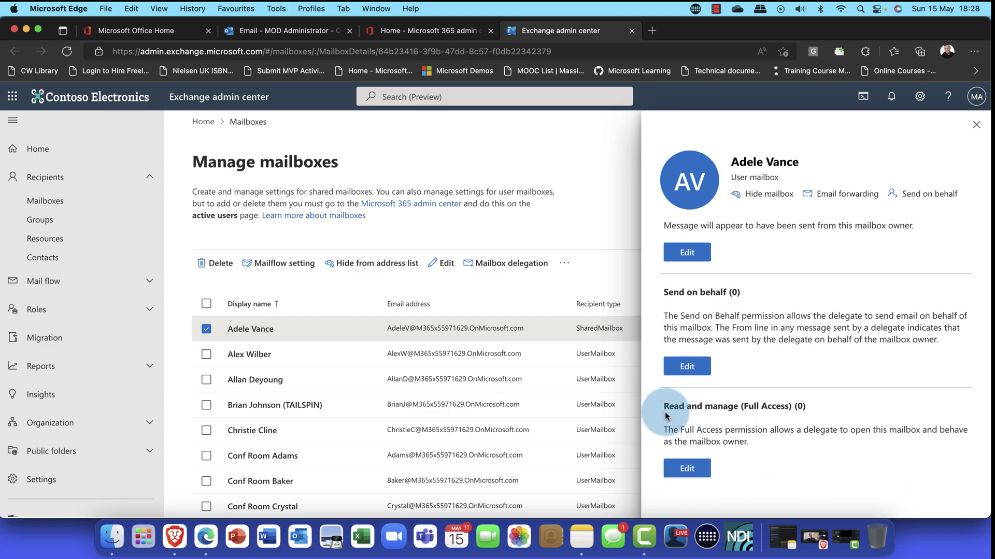
left_click_drag(662, 406, 816, 410)
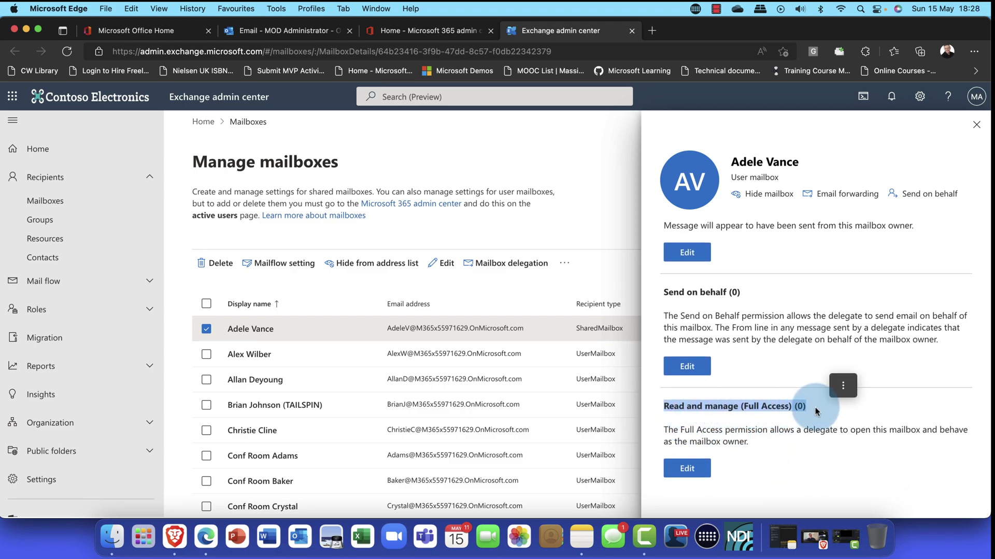
left_click(695, 470)
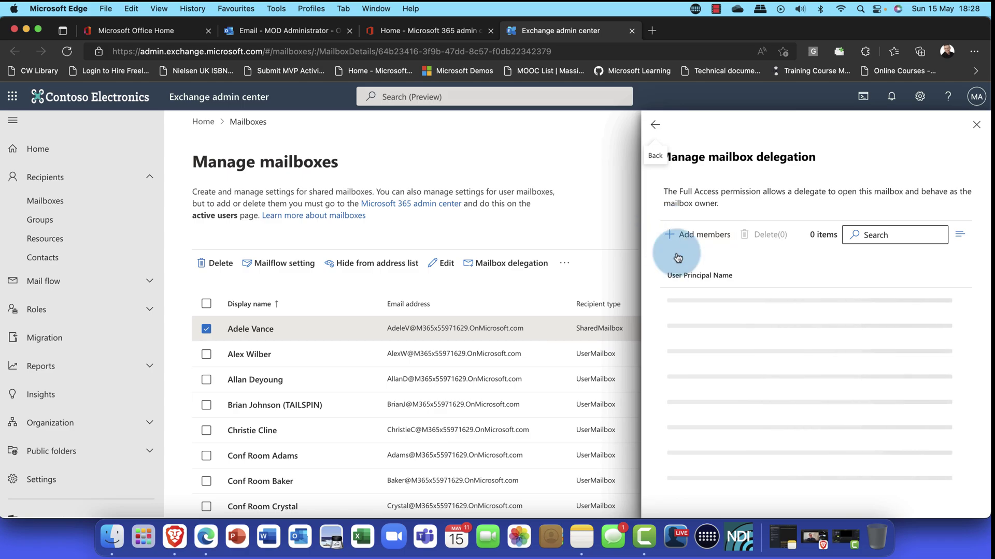
left_click(655, 124)
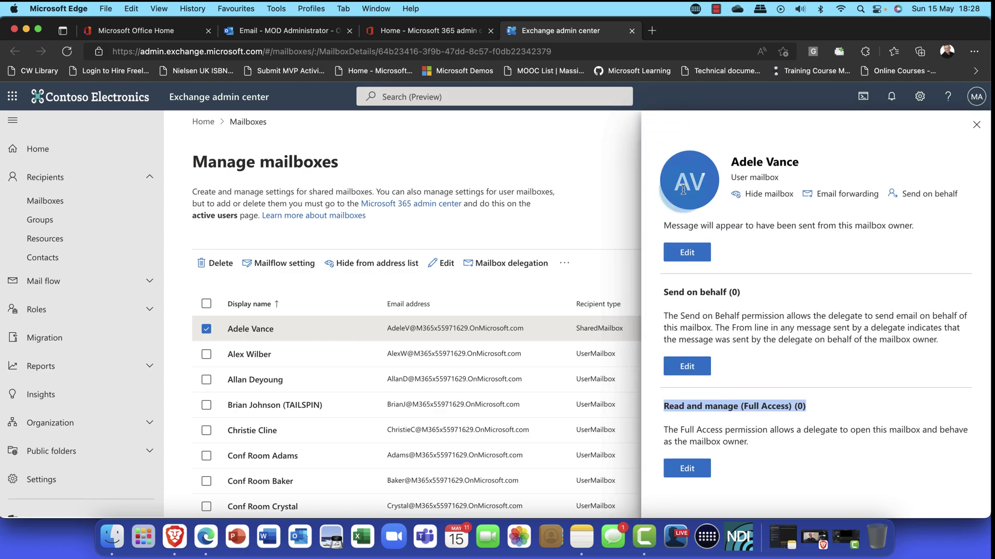
Review Send as, Send on behalf and Full Access, then close the details pane.
scroll(690, 209, "down", 1)
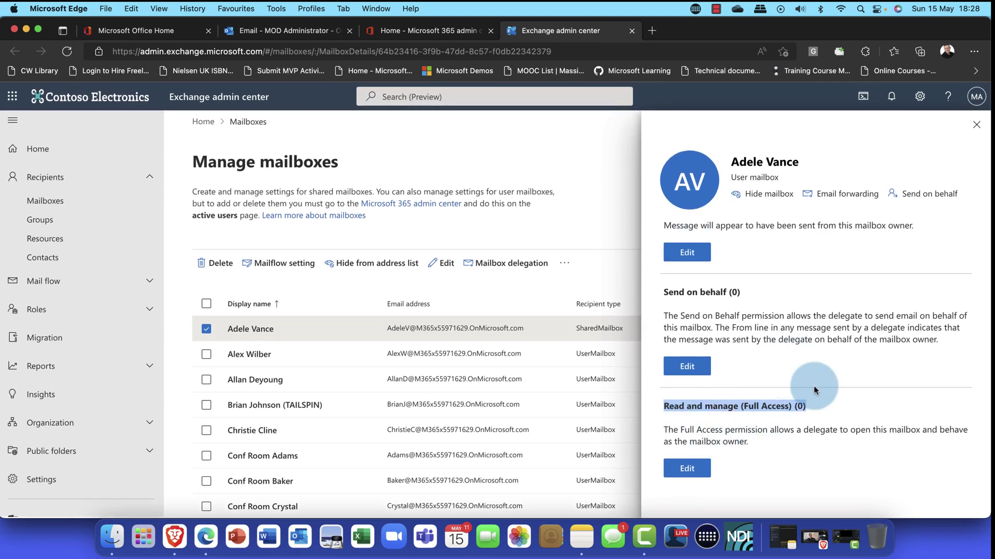
left_click(843, 413)
scroll(837, 412, "up", 3)
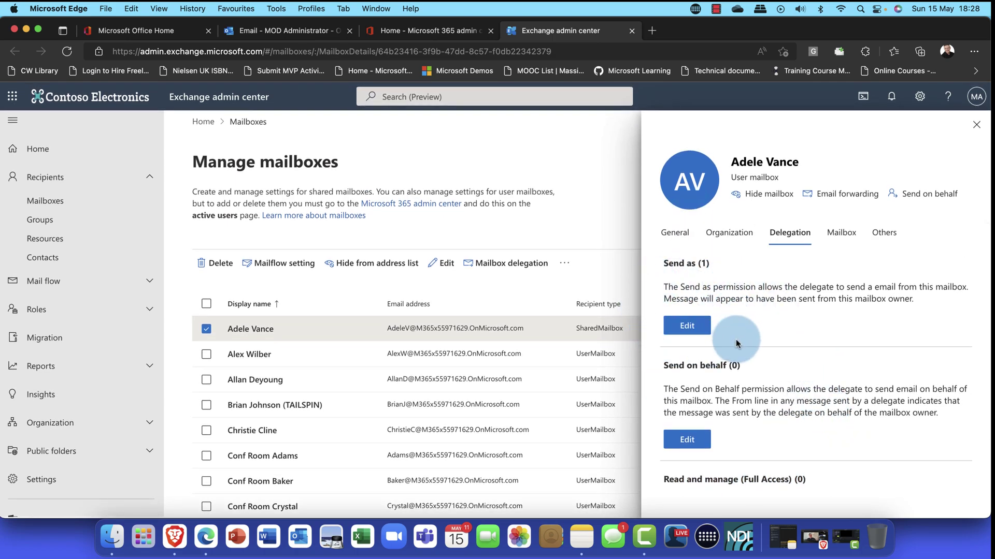
scroll(735, 334, "down", 3)
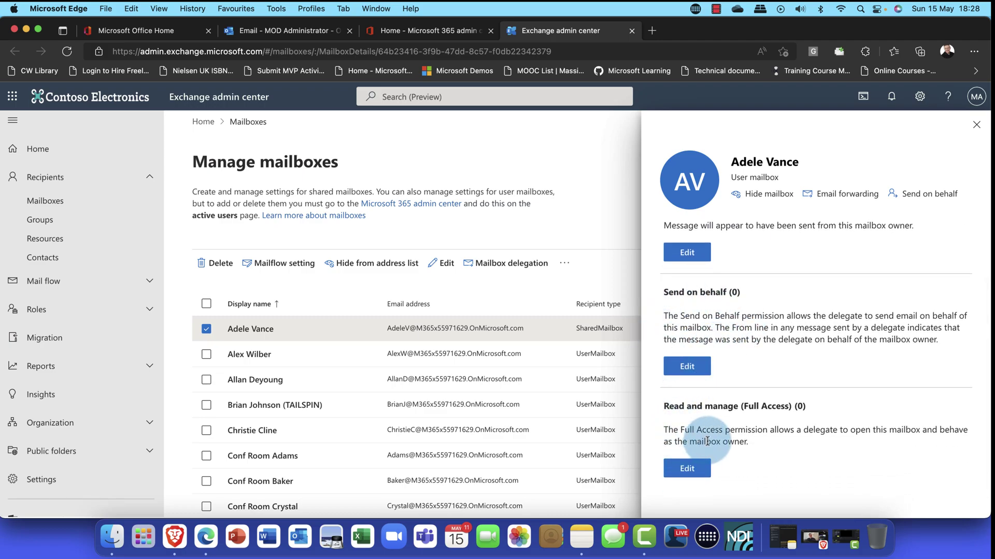
scroll(720, 422, "up", 3)
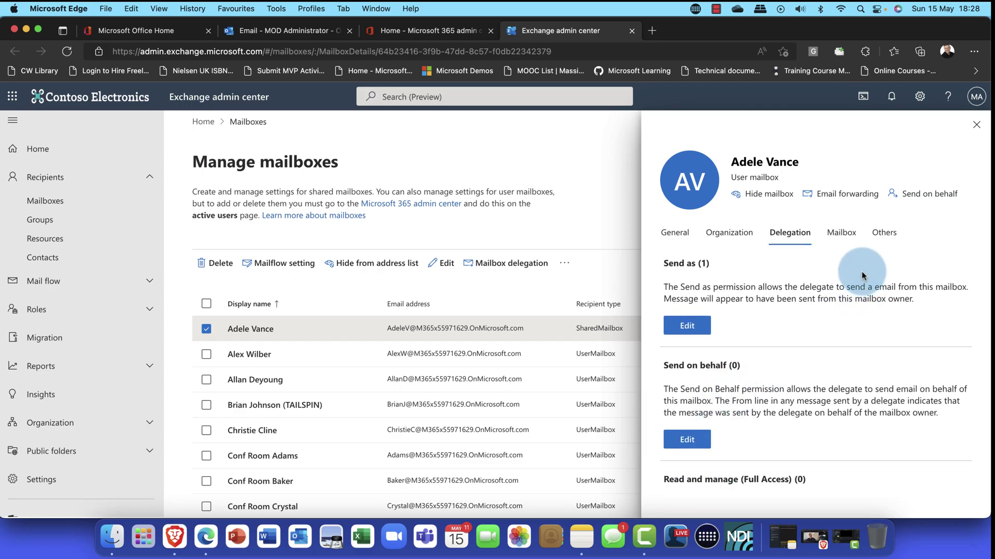
left_click(976, 125)
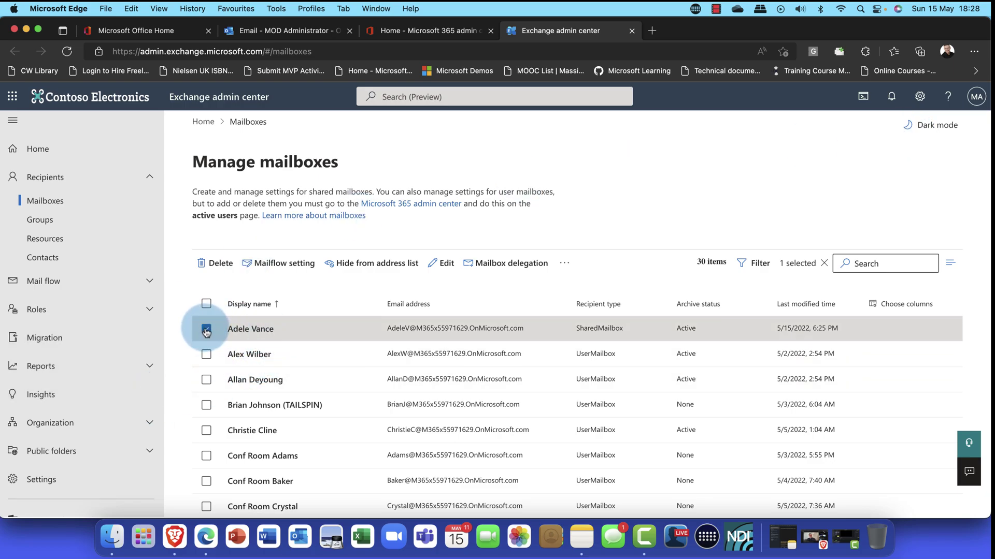
Deselect the mailbox and expand the Organization settings in the navigation.
left_click(206, 330)
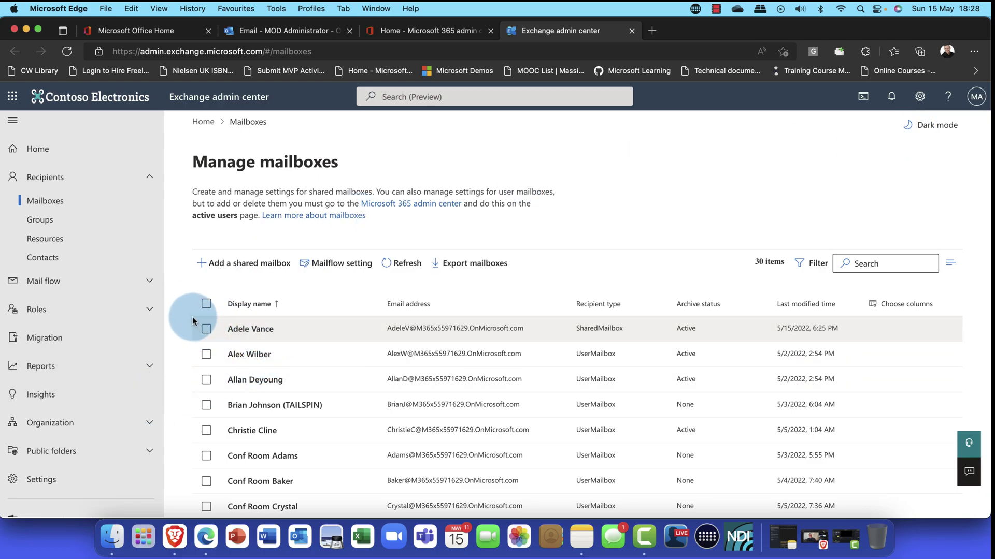
left_click(71, 424)
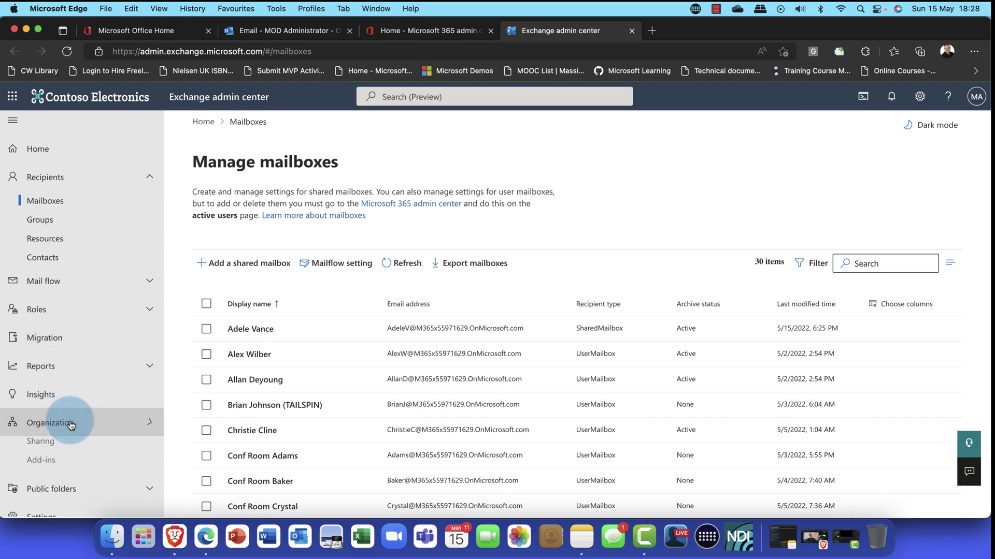
Review the Sharing policies and the Groups list, then collapse Organization.
left_click(45, 449)
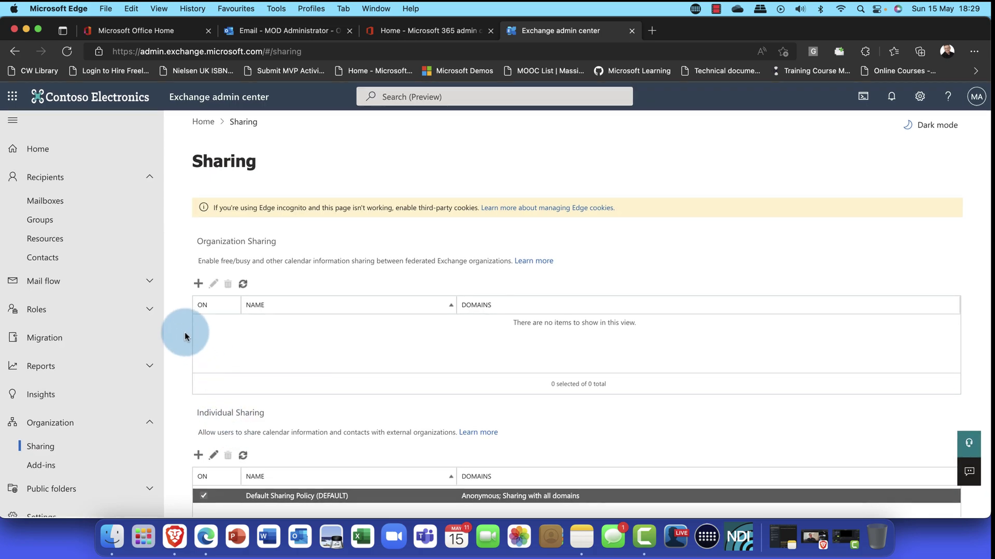
left_click(42, 225)
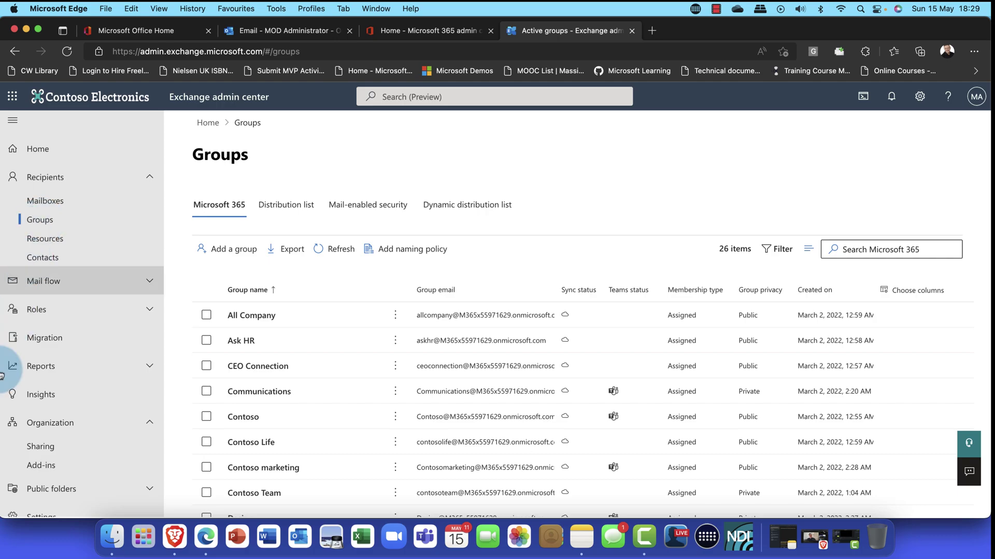
left_click(46, 447)
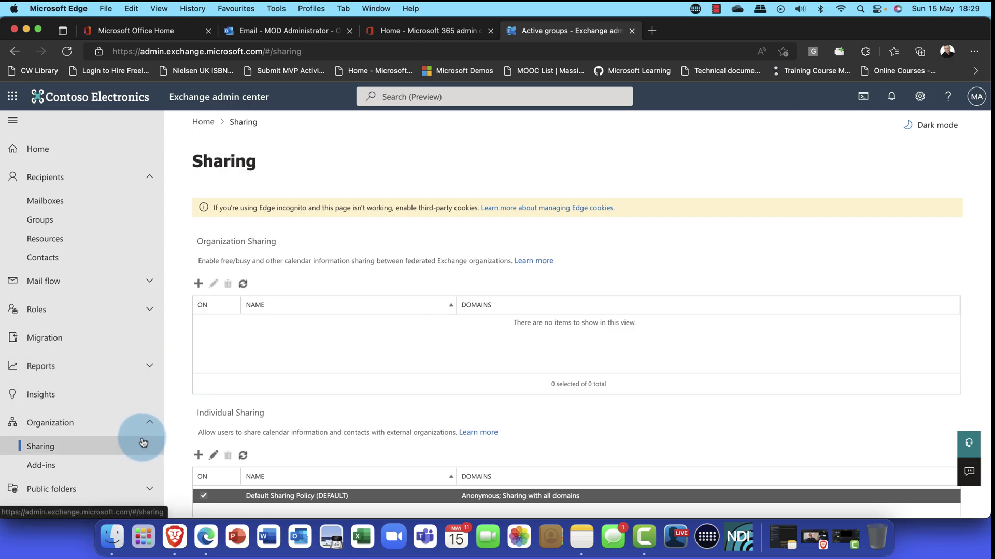
left_click(151, 424)
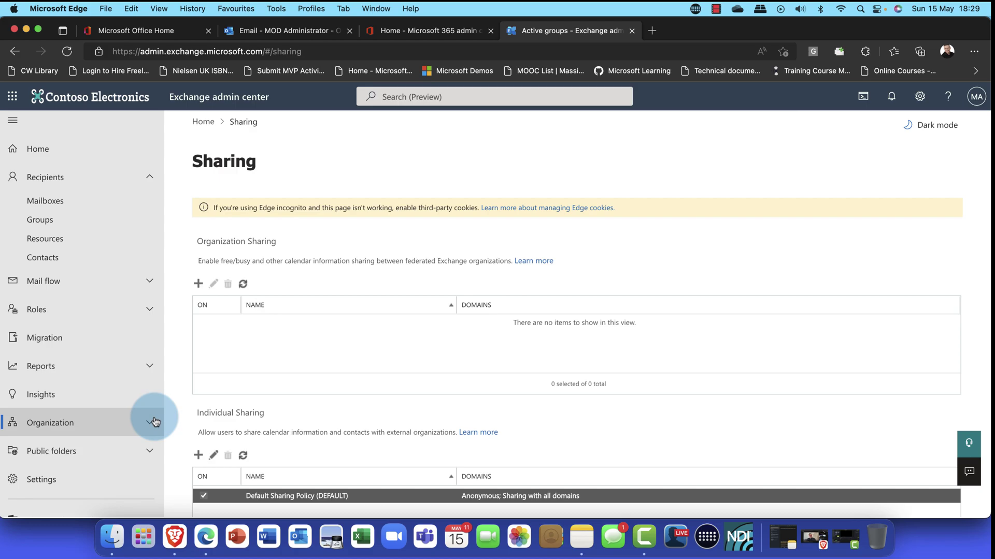
Switch from the admin centers to the Outlook on the web mailbox.
scroll(151, 384, "up", 1)
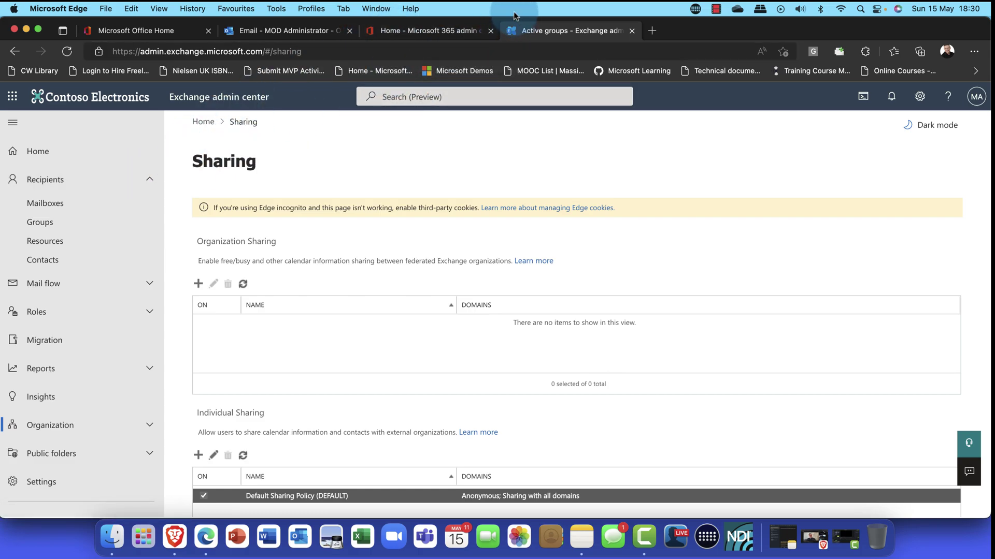
left_click(435, 30)
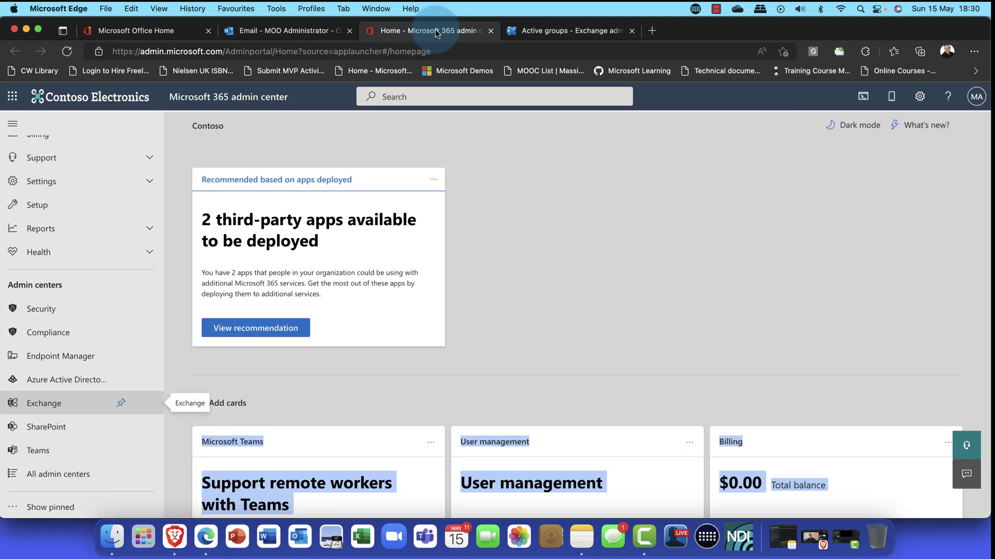
left_click(294, 31)
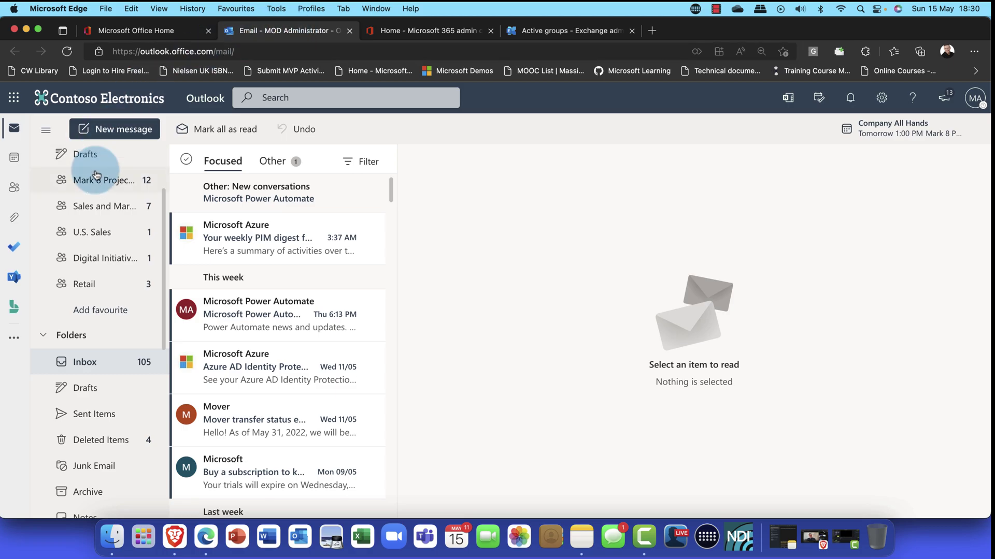
Open the Inbox folder's Permissions dialog and allow deleting only own items.
right_click(103, 364)
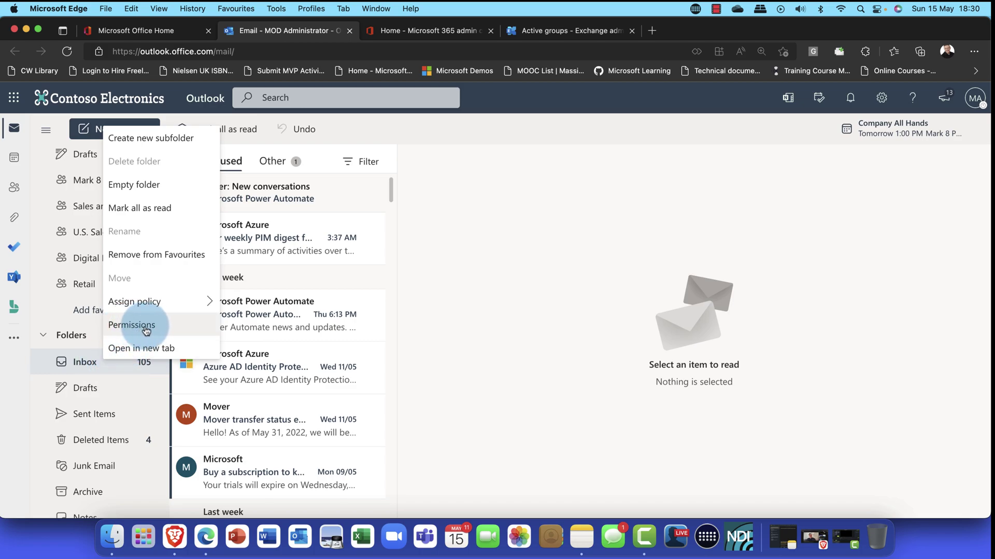
left_click(144, 326)
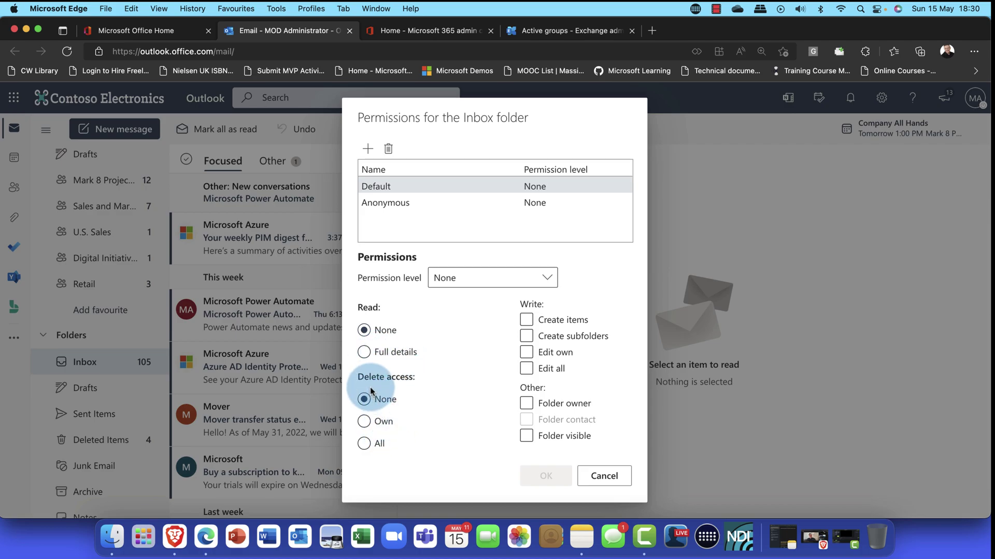
left_click(391, 426)
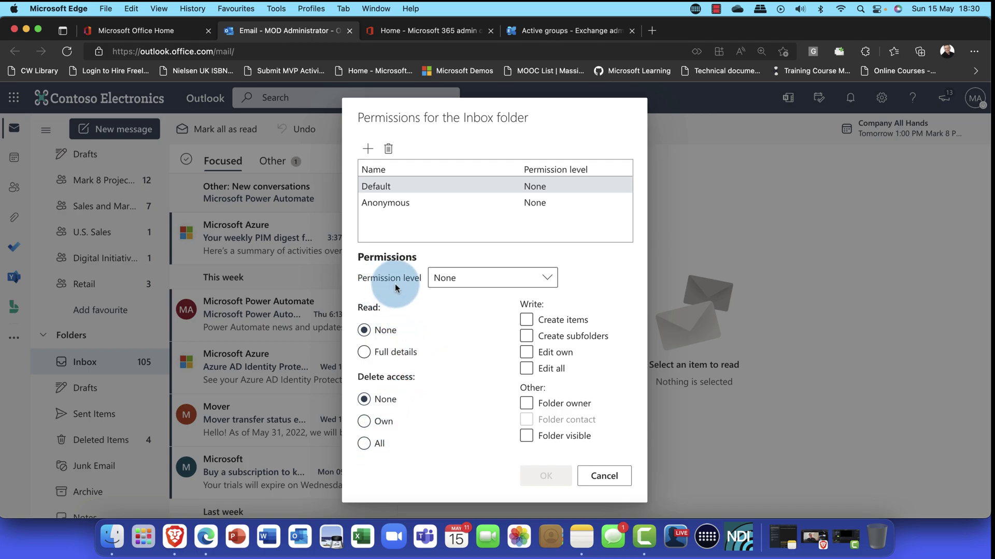
Cycle the Default level through Reviewer, Nonediting author and Author, ending on Owner.
left_click(548, 280)
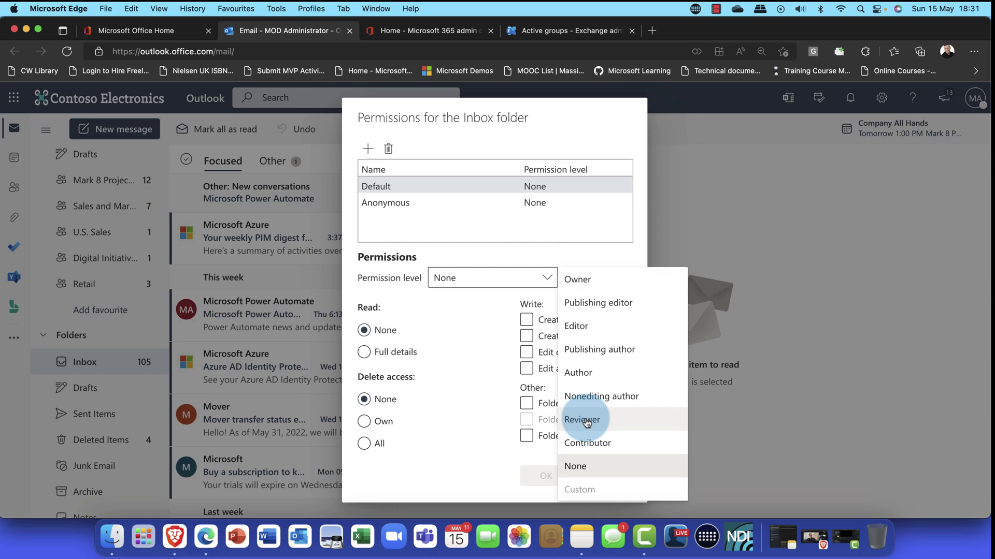
left_click(582, 419)
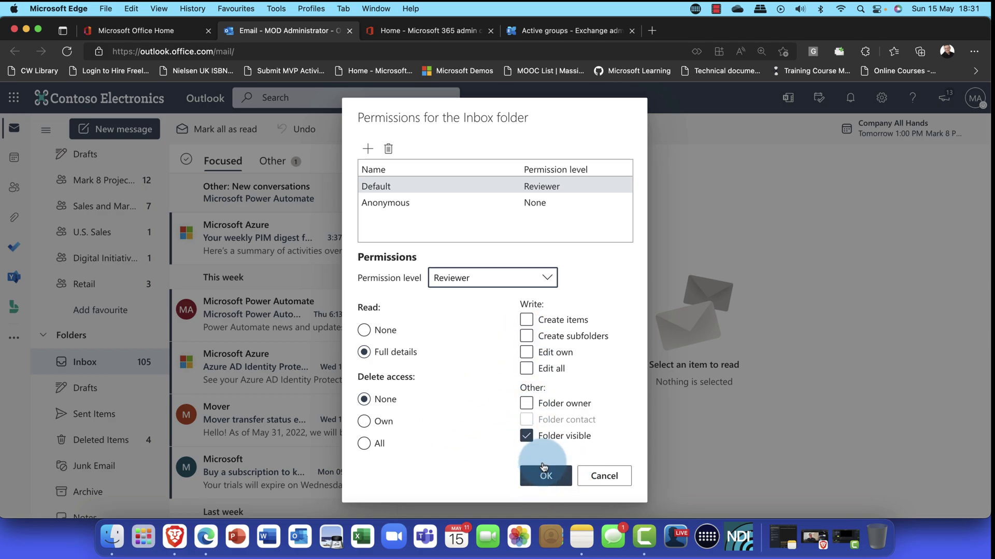
left_click(539, 282)
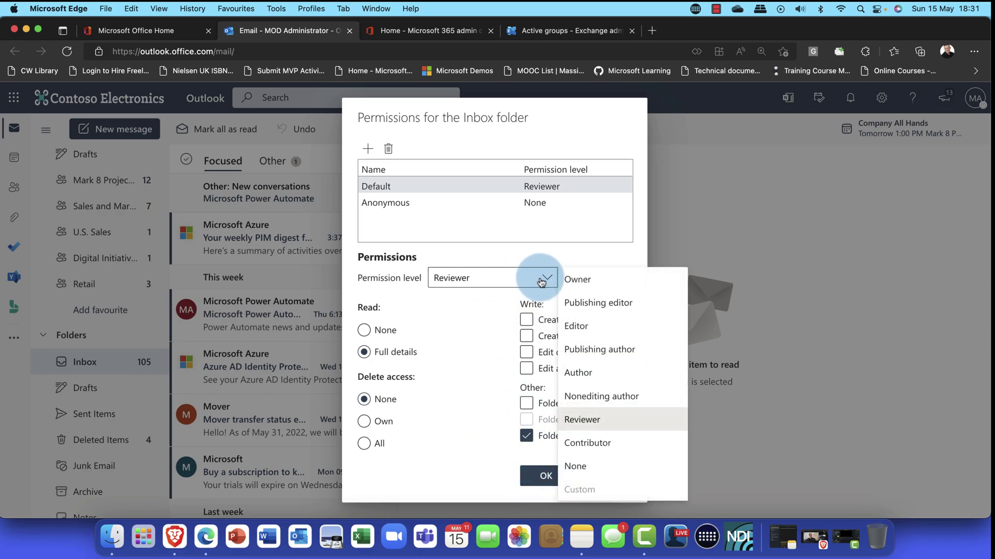
left_click(581, 398)
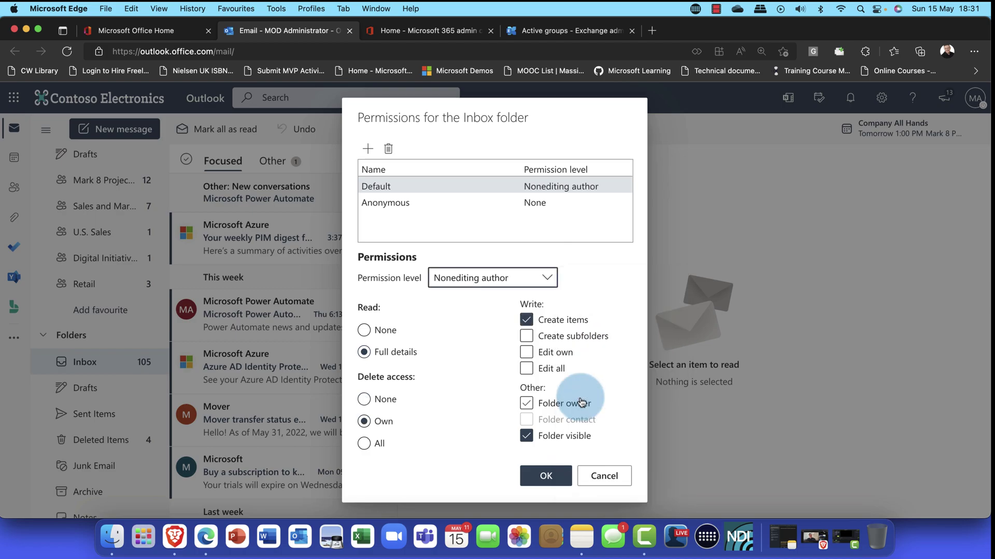
left_click(548, 280)
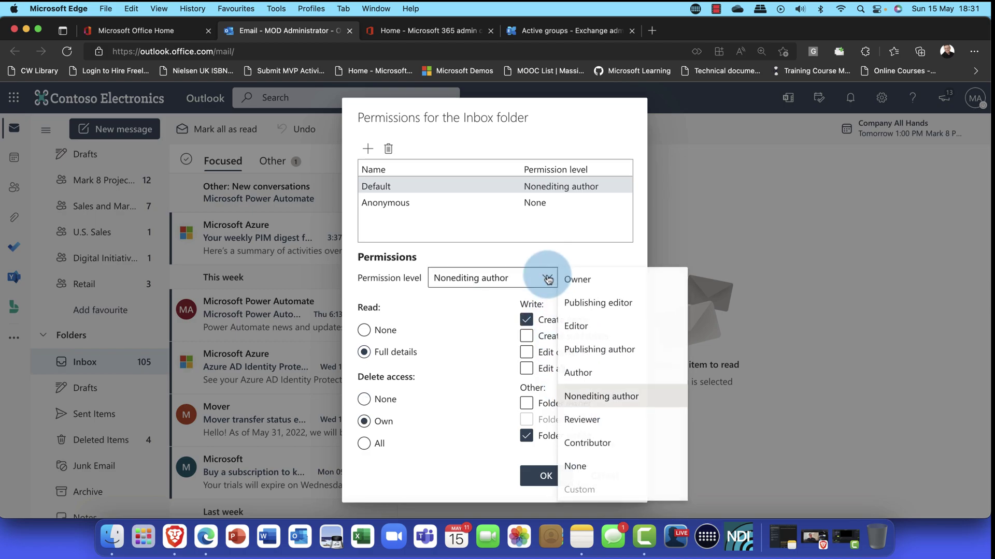
left_click(579, 376)
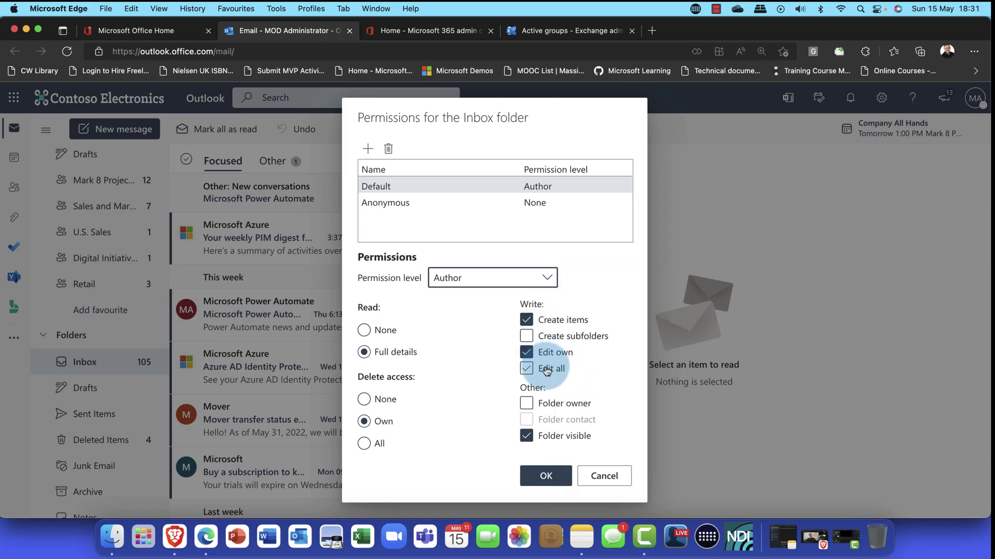
left_click(548, 282)
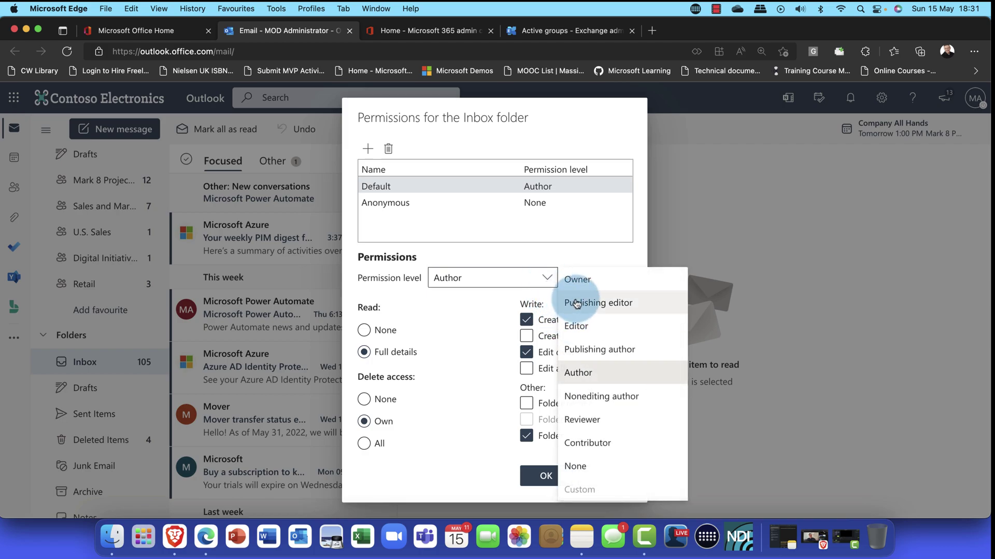
left_click(596, 284)
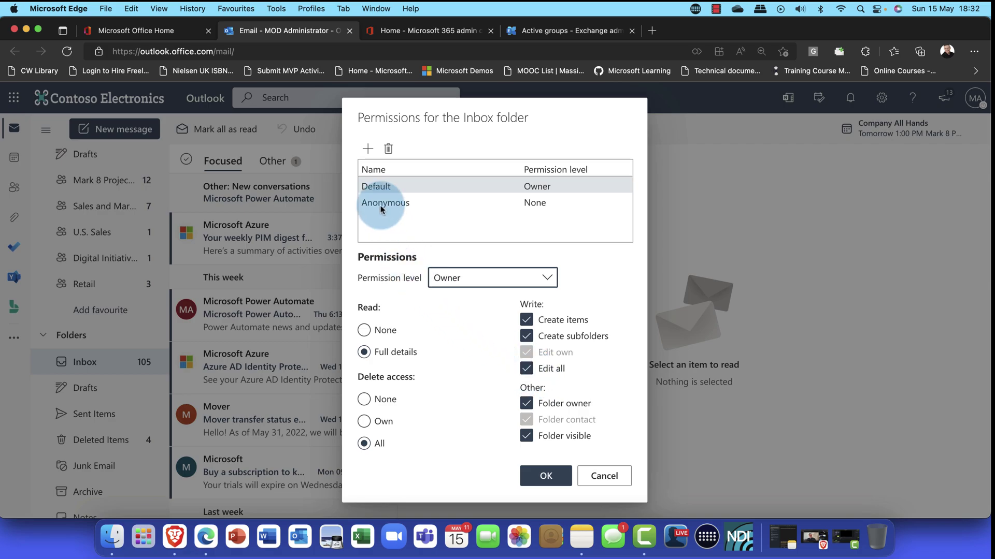
Add a colleague to the Inbox permissions at Editor level and save.
left_click(369, 150)
left_click(497, 323)
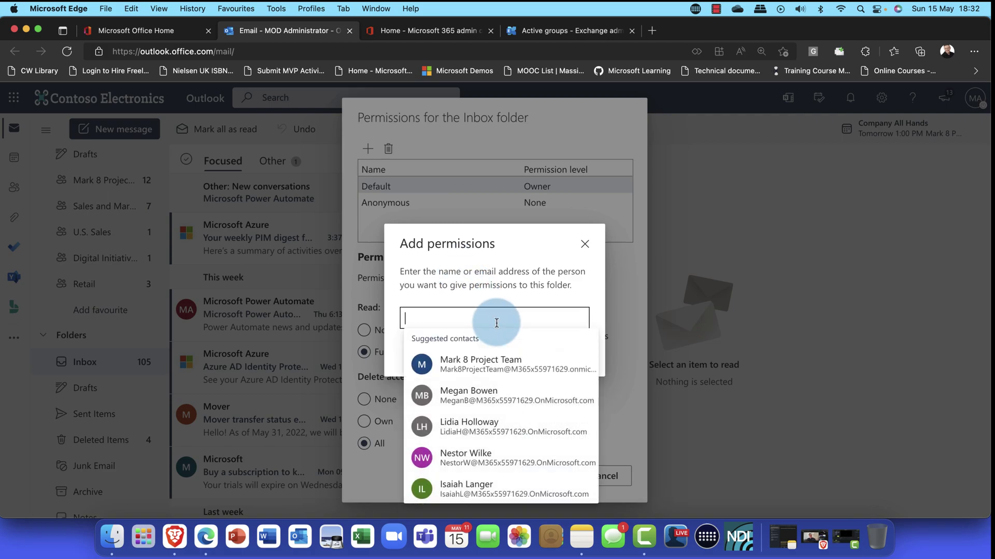
left_click(476, 403)
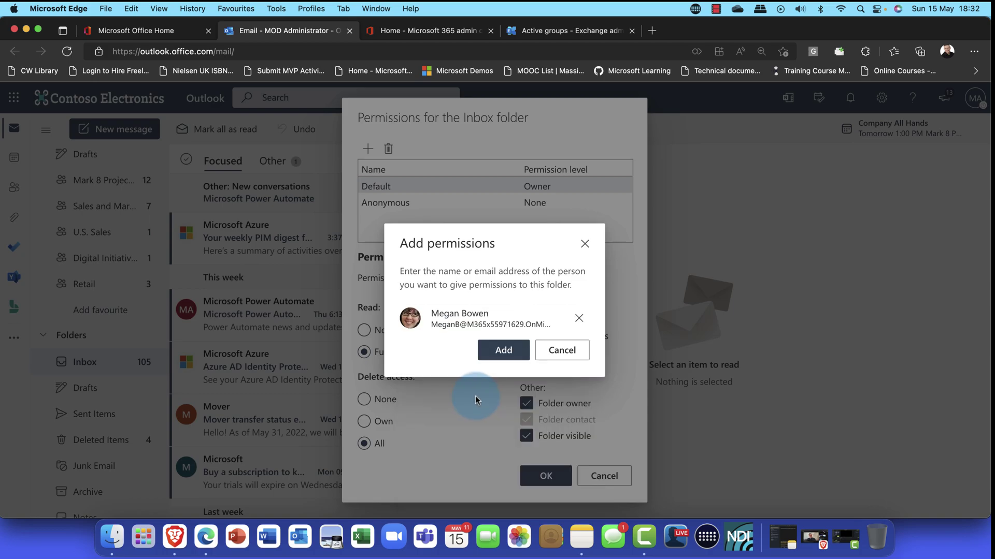
left_click(496, 352)
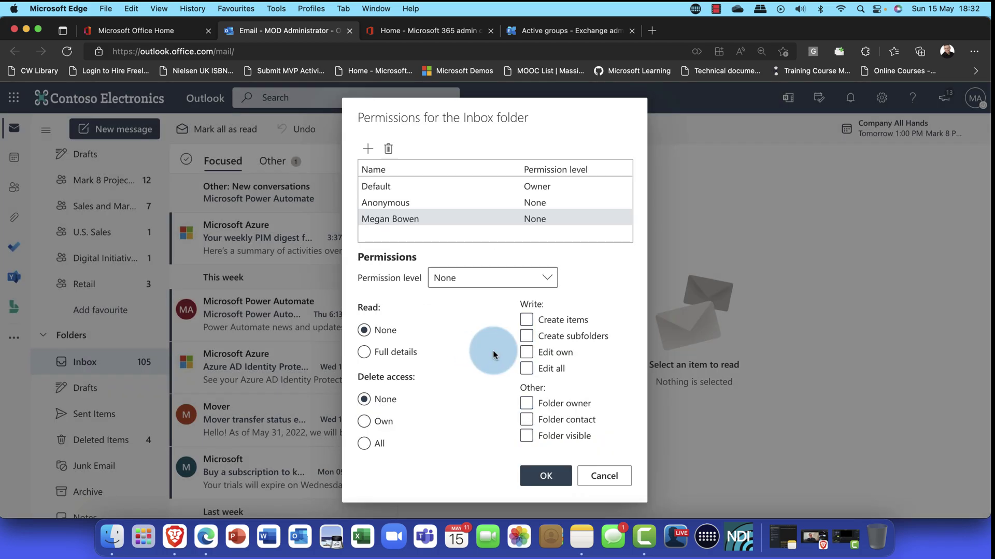
left_click(545, 278)
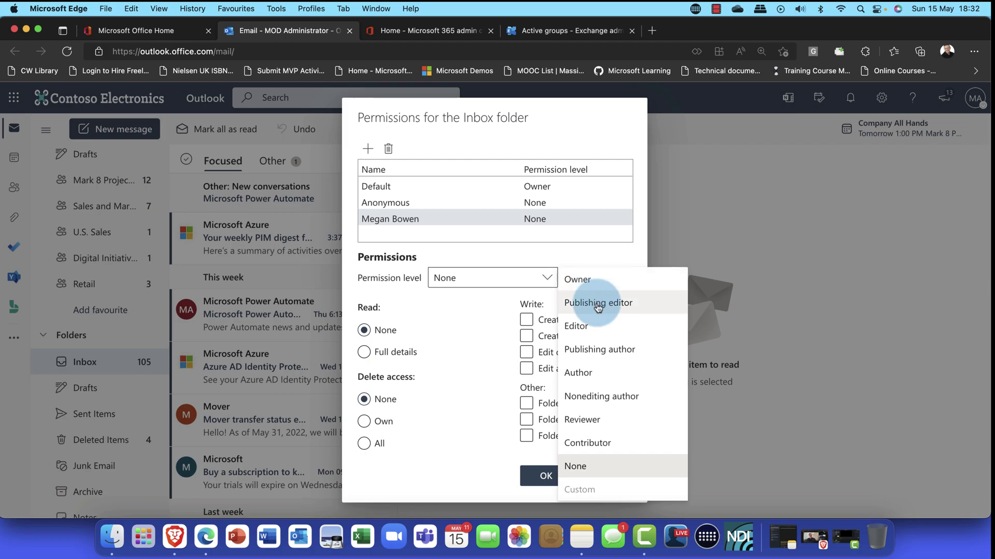
left_click(593, 325)
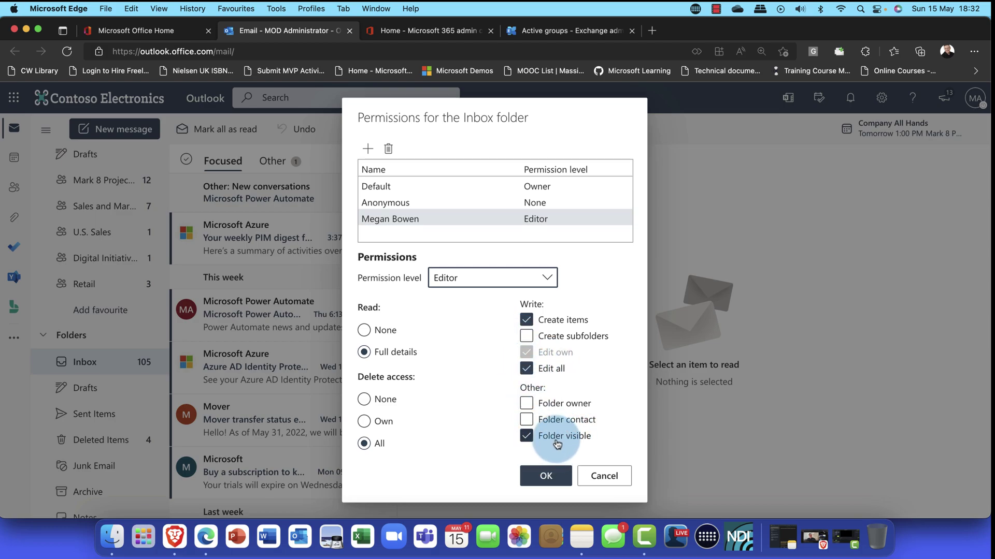
left_click(547, 476)
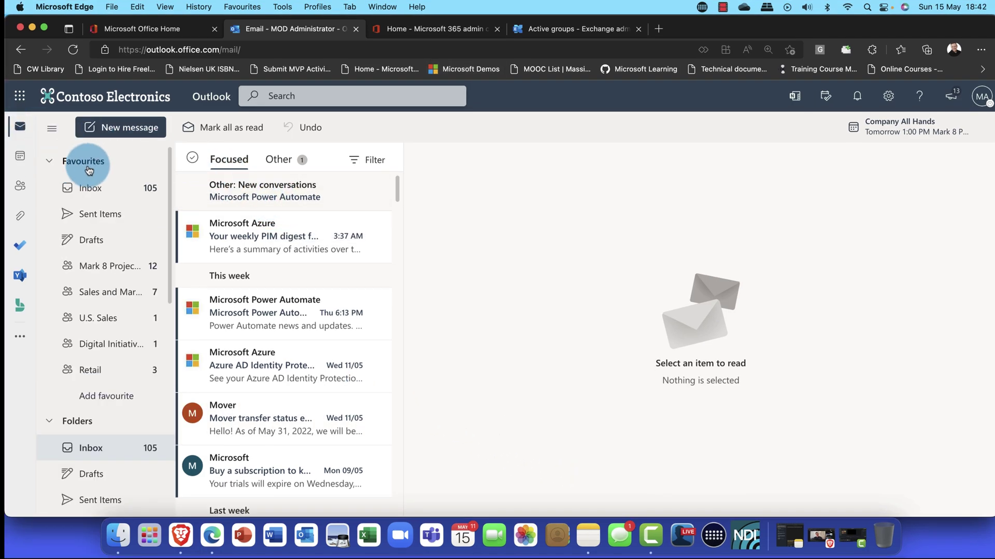
Collapse Favourites, then preview the Add shared folder dialog and close it without adding anything.
left_click(51, 162)
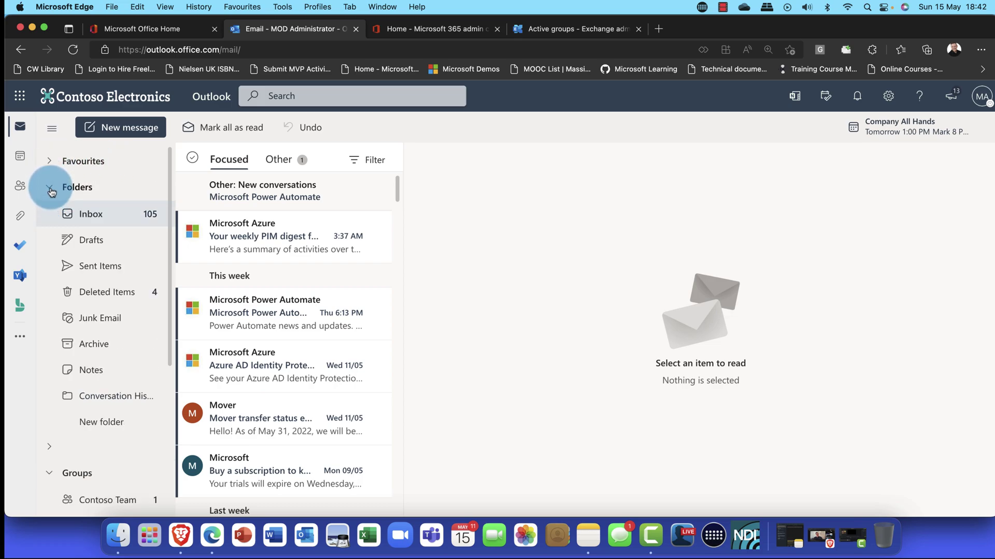
right_click(111, 189)
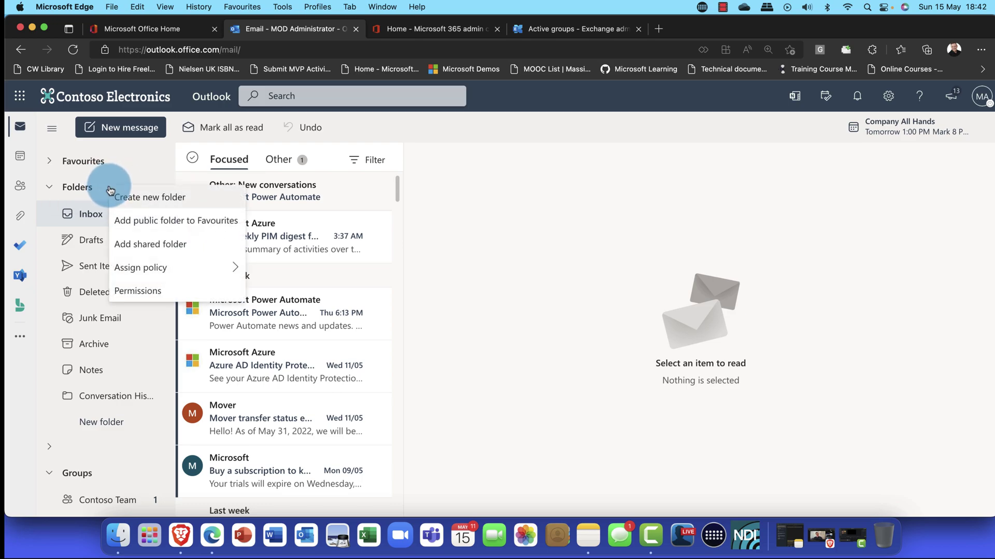
left_click(173, 246)
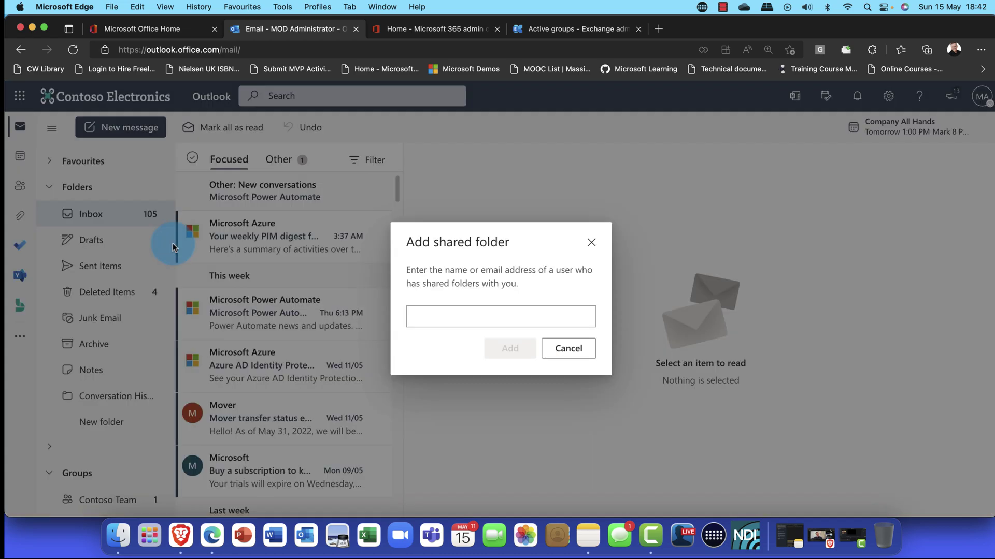
left_click(475, 323)
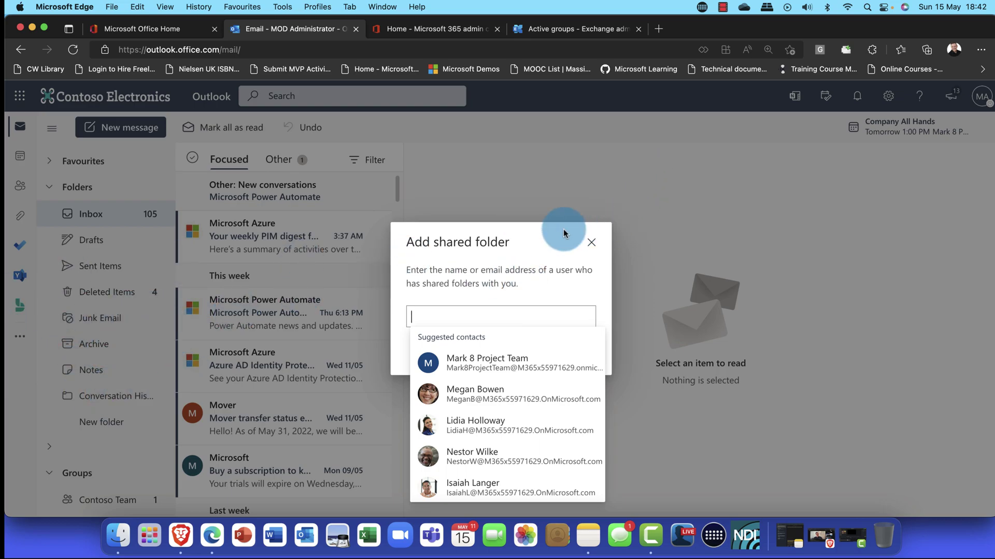
left_click(590, 242)
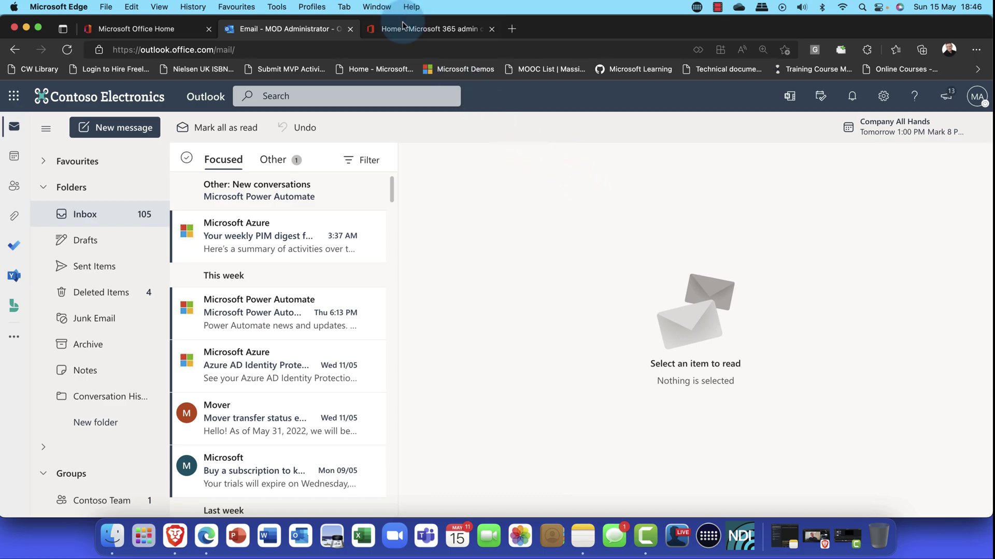
Go from the Microsoft 365 admin center to Exchange's Manage mailboxes list of 30 recipients.
left_click(424, 33)
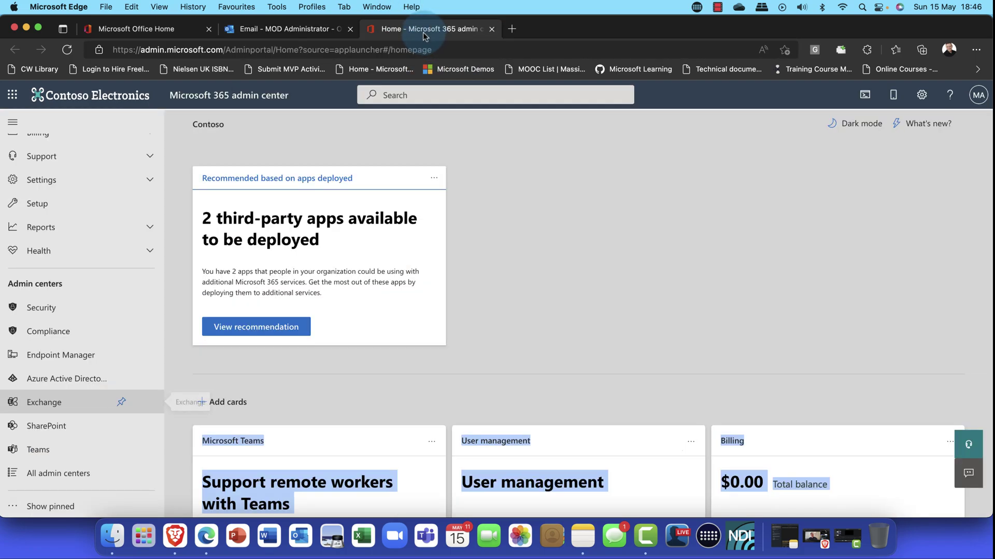
left_click(498, 146)
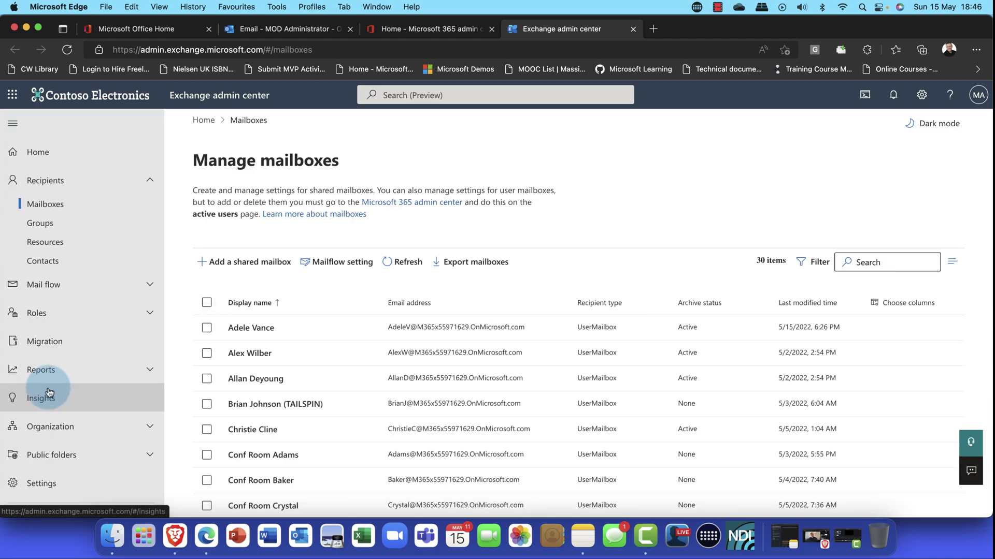
left_click(151, 180)
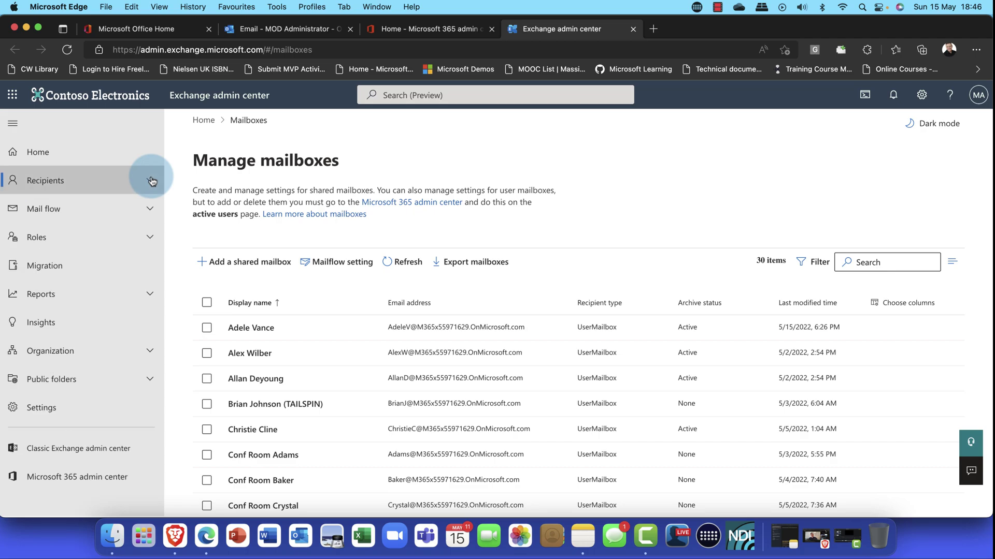
left_click(151, 181)
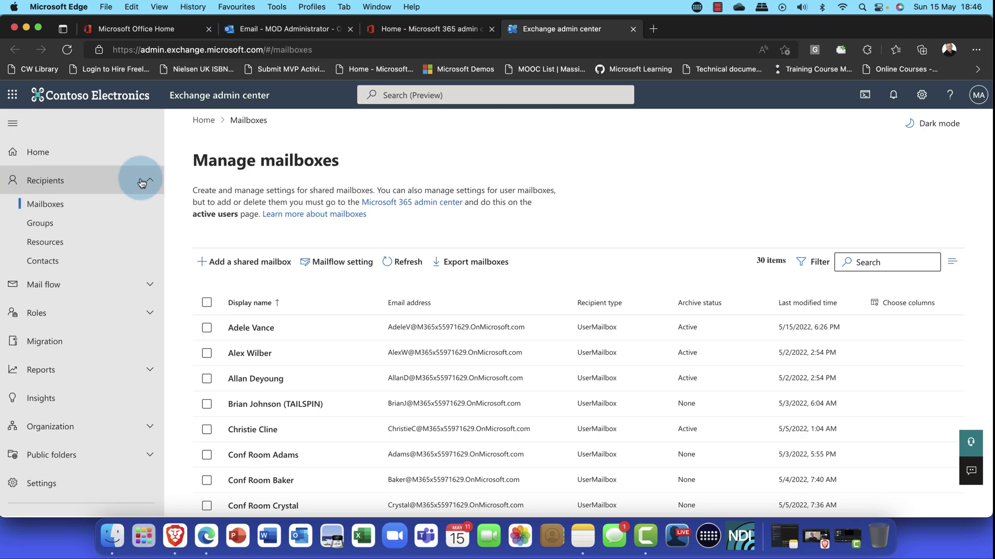
Review the 9 distribution lists on the Groups page, then return to the 26 Microsoft 365 groups.
left_click(47, 226)
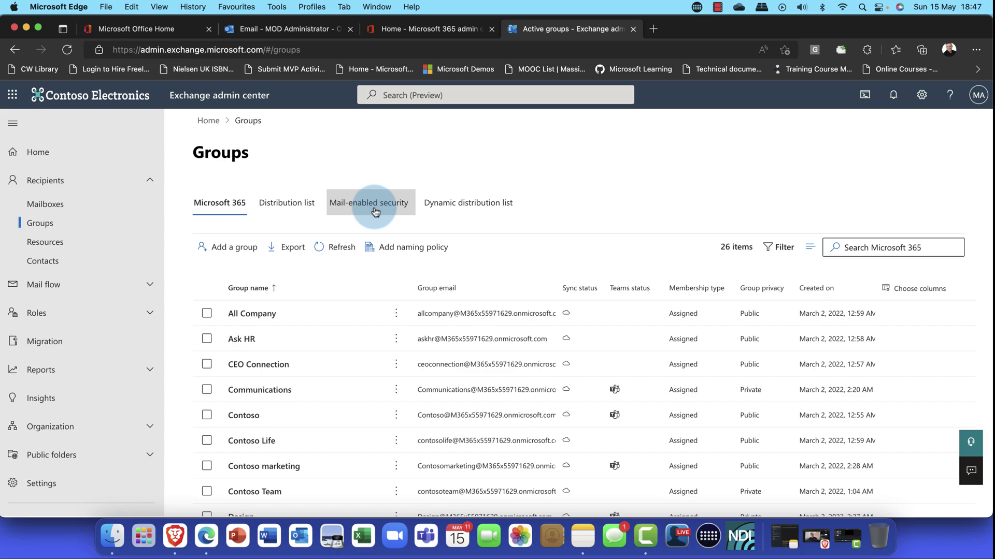
left_click(301, 212)
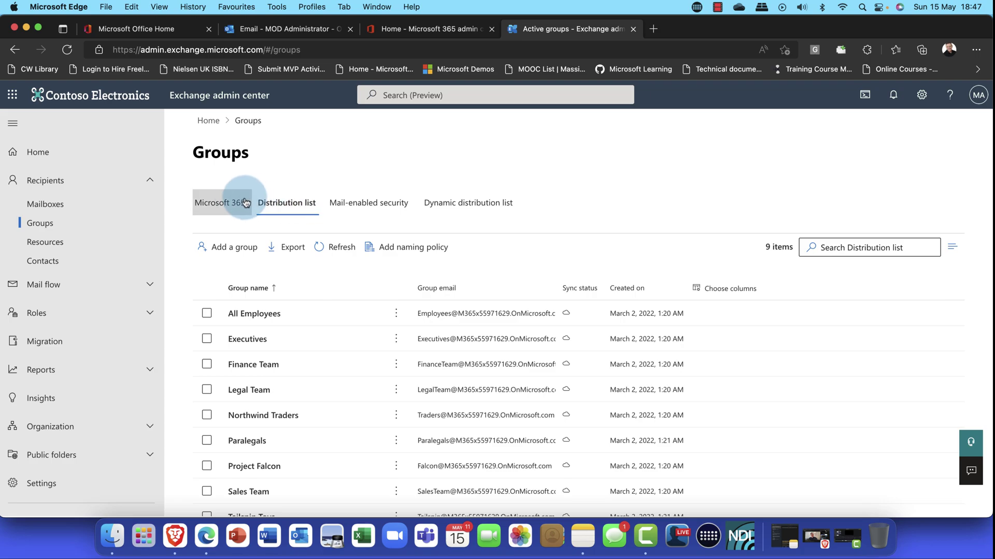
left_click(223, 205)
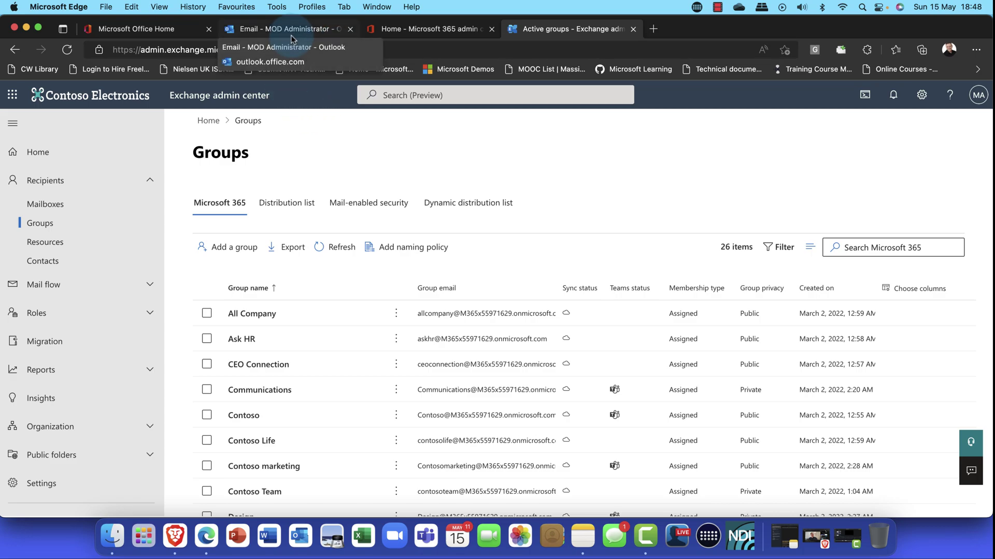
In Outlook, open the Sales and Marketing group's Files page and view its extra group features.
left_click(292, 36)
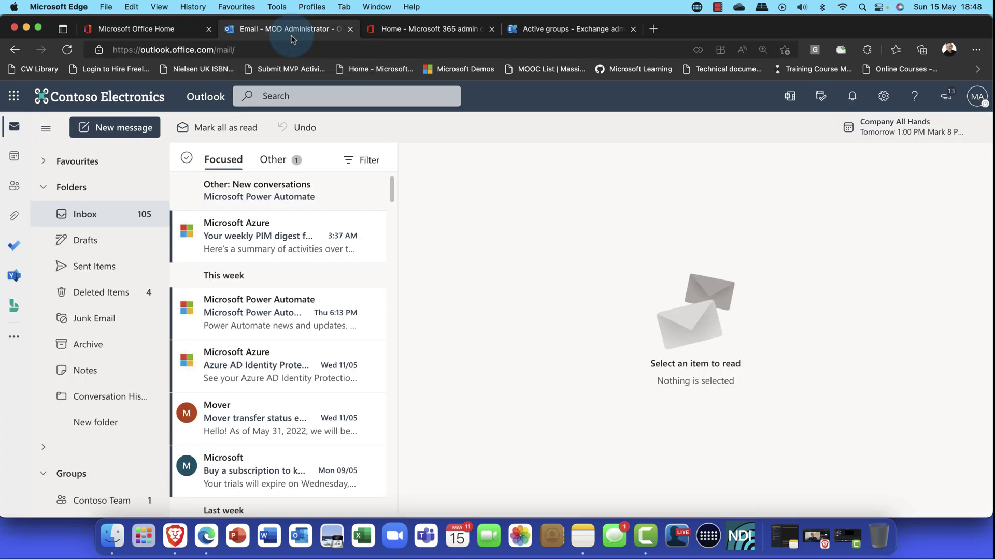
scroll(65, 389, "down", 5)
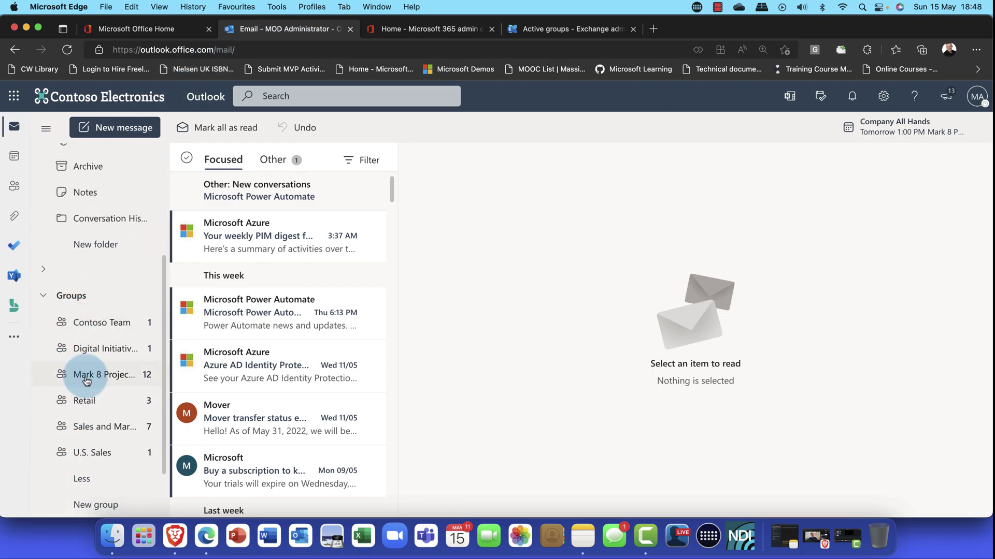
left_click(83, 426)
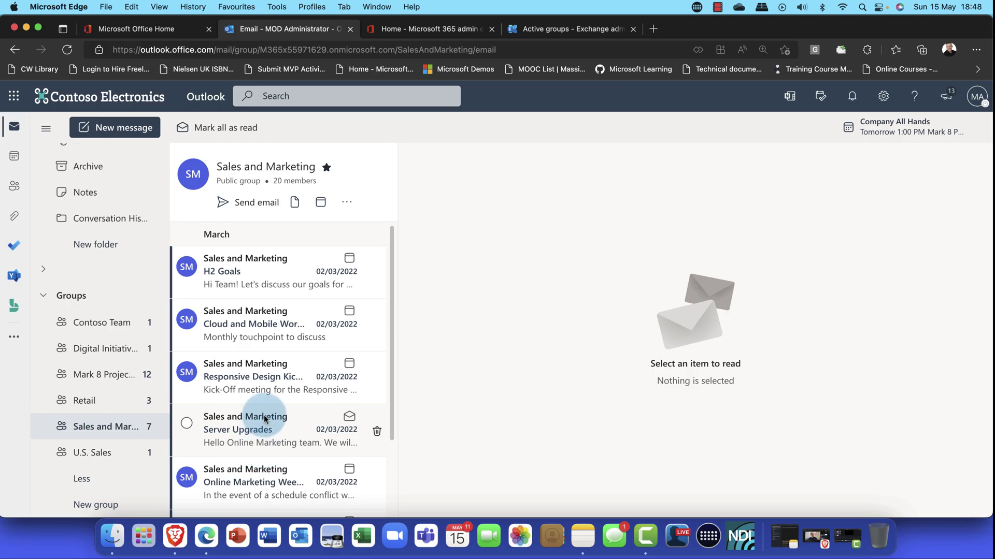
left_click(294, 203)
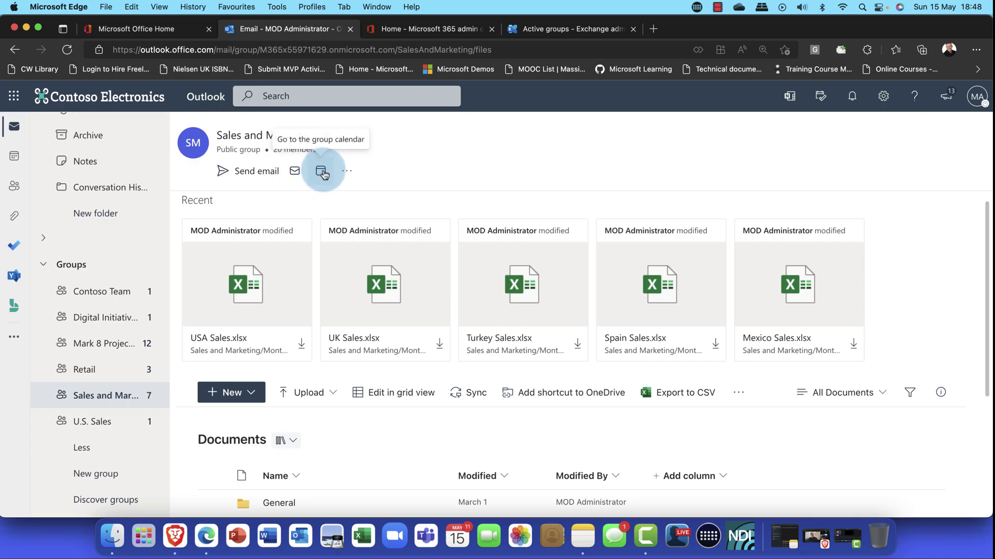
left_click(346, 172)
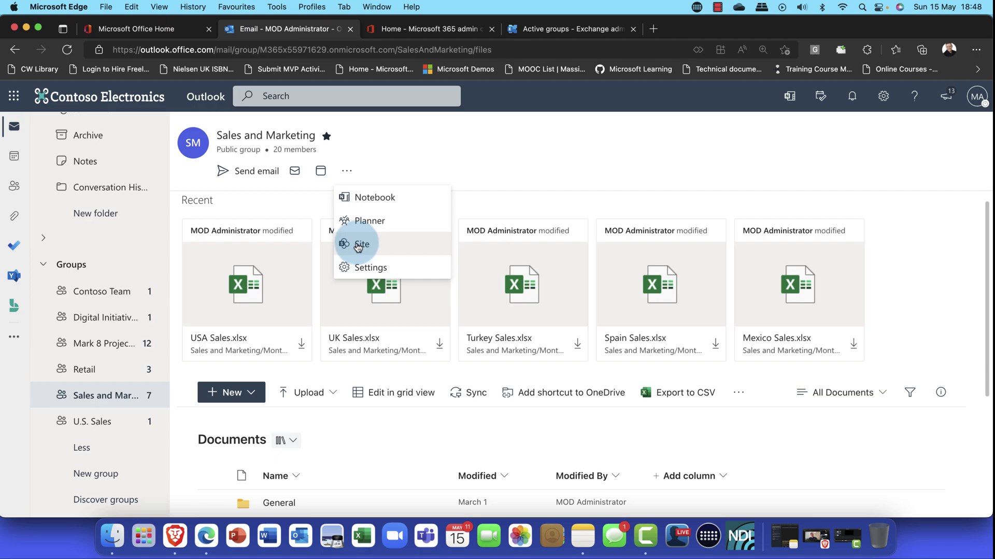
scroll(78, 246, "down", 2)
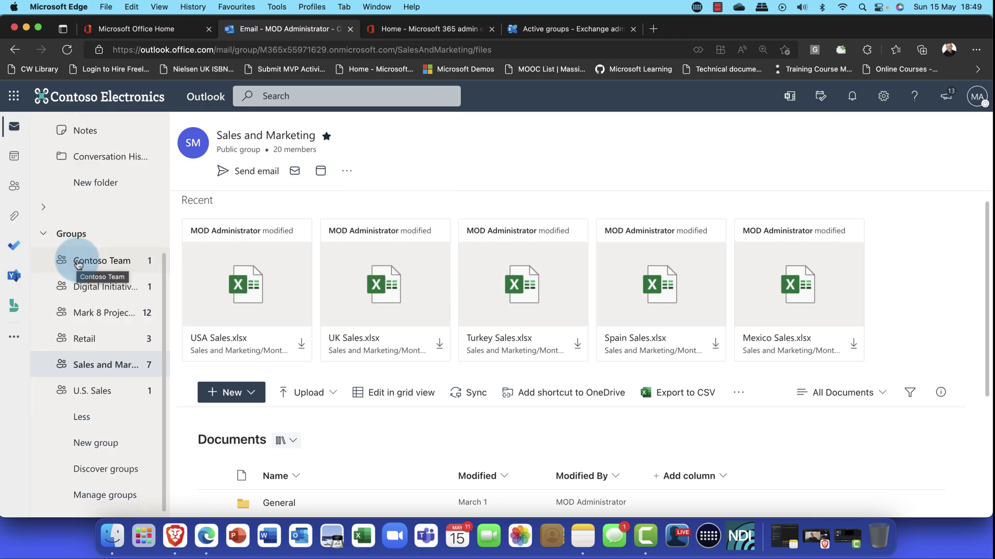